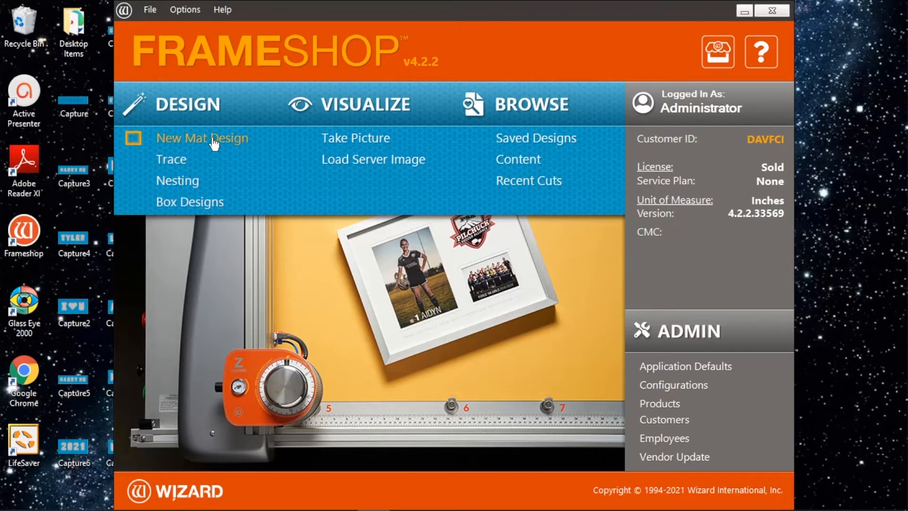
Step: Open Trace from the cut preview of a blank new mat design and return to the main screen
click(167, 138)
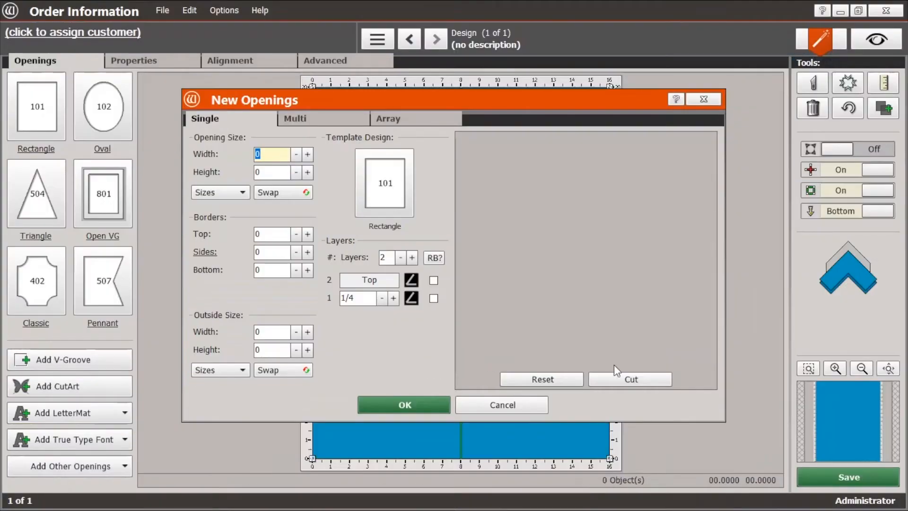
click(478, 406)
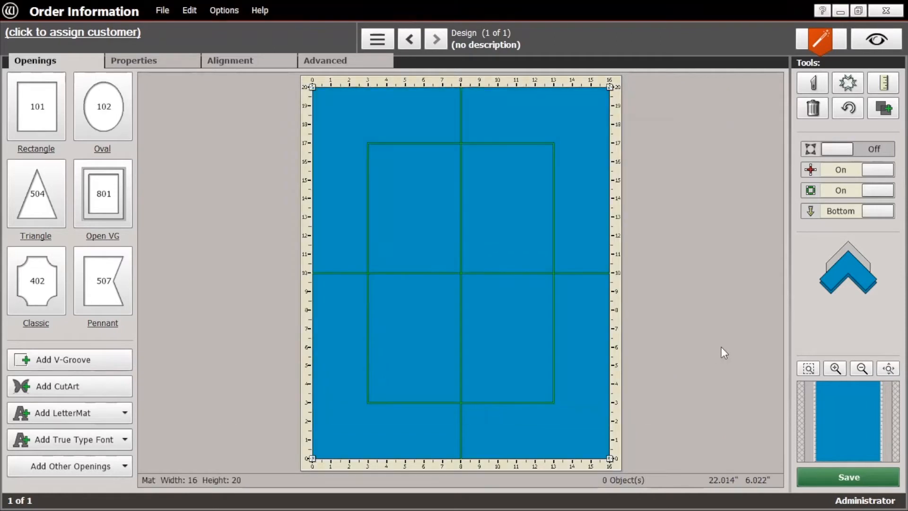
click(814, 85)
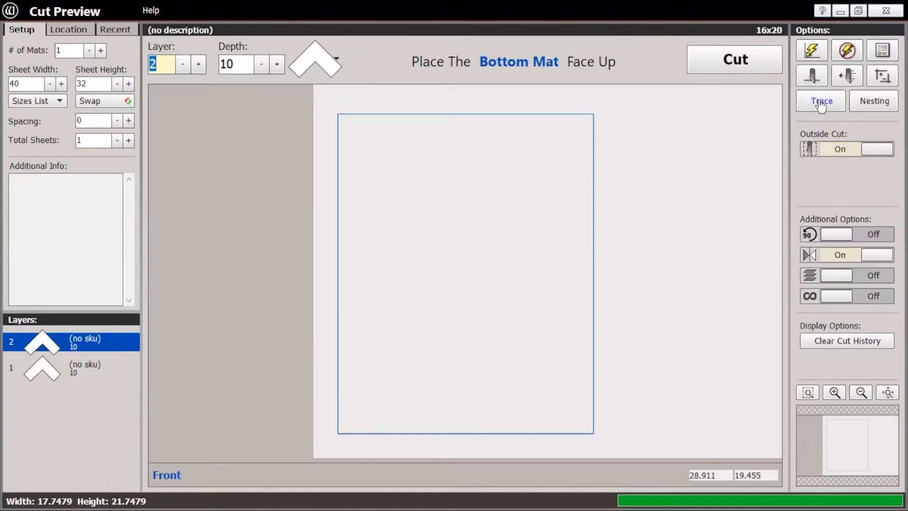
click(822, 104)
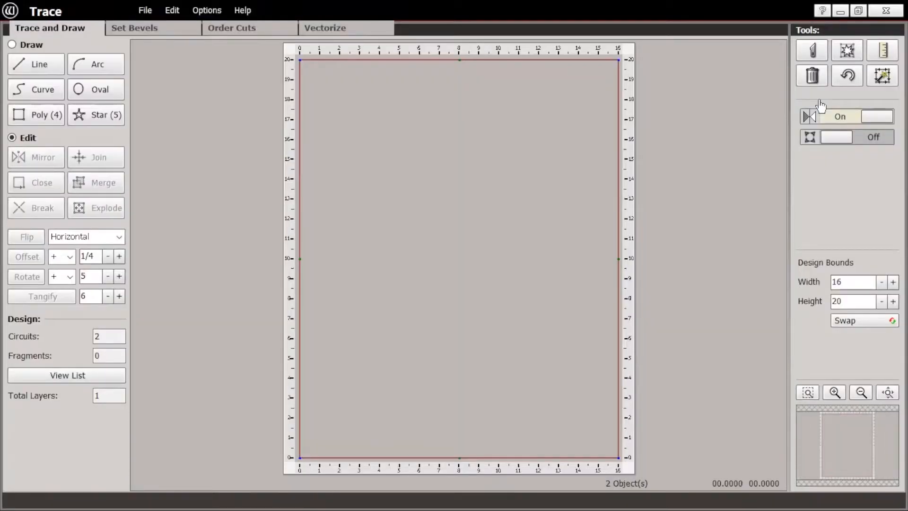
click(885, 12)
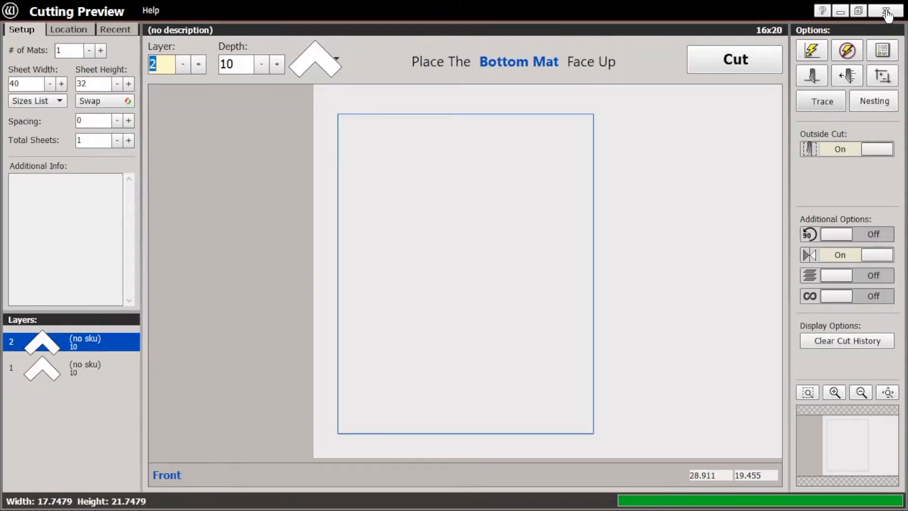
click(886, 12)
click(887, 13)
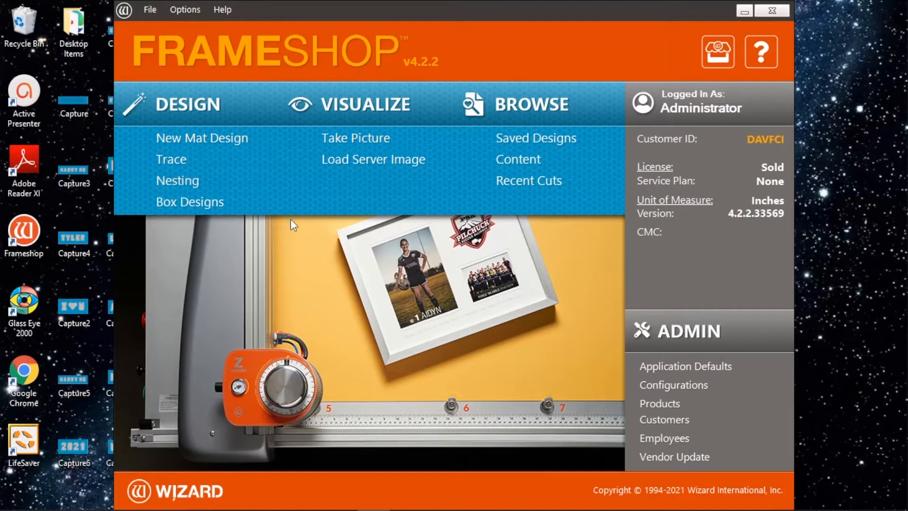
Step: Start a blank Trace design and load the GeminiIX image file from the USB drive for vectorizing
click(184, 165)
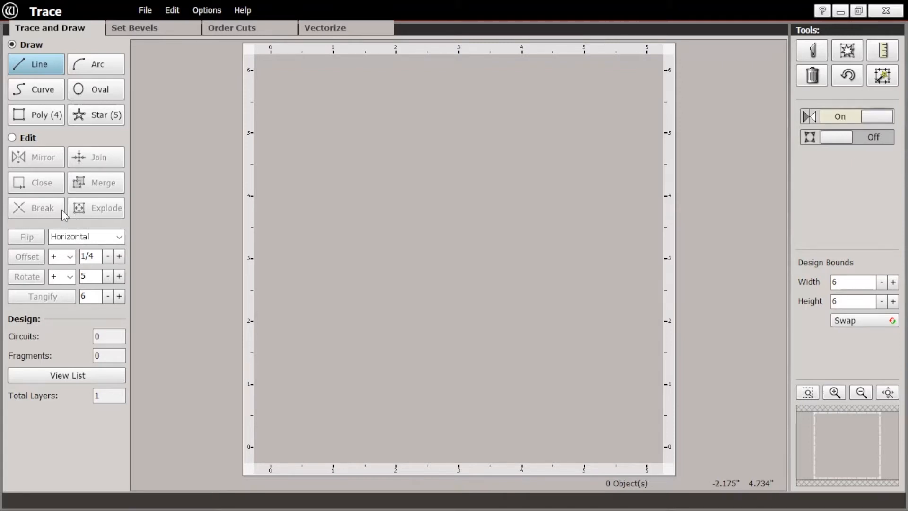
click(330, 31)
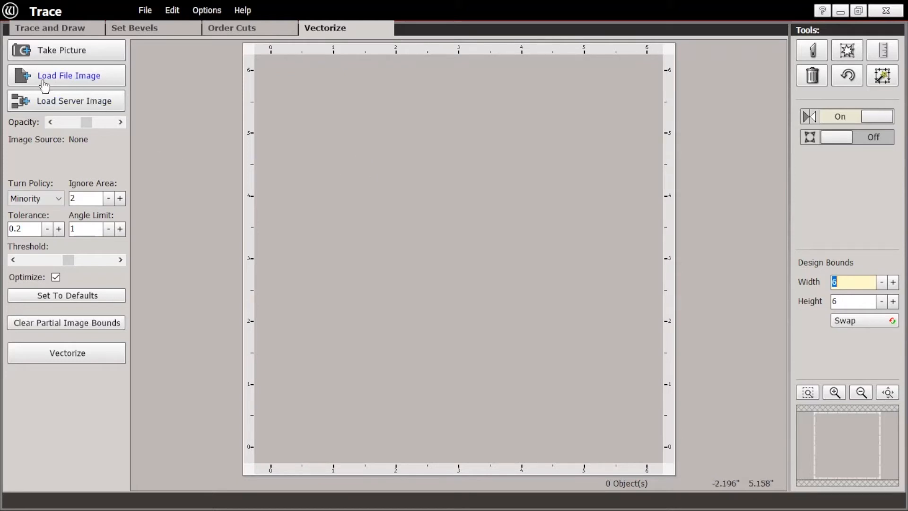
click(60, 79)
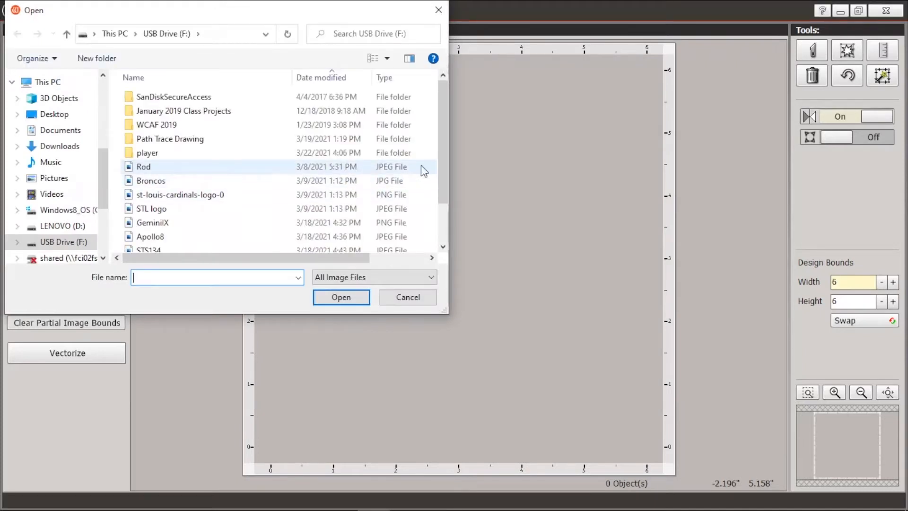
drag(442, 161, 439, 187)
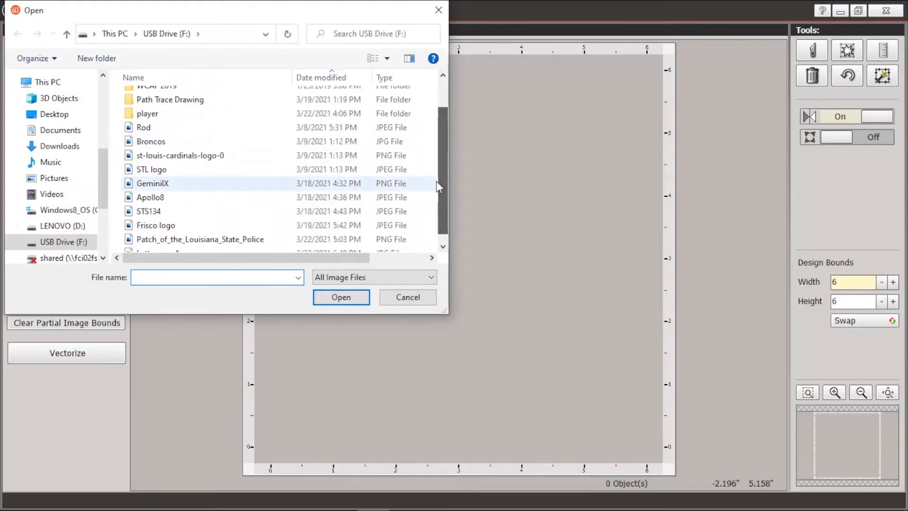
click(174, 185)
click(341, 297)
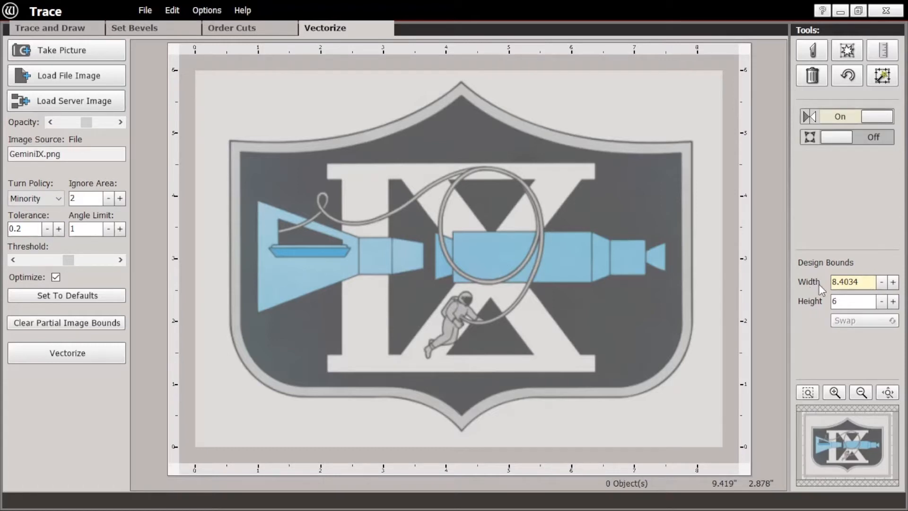
Step: Set the design width to 10 inches and reduce the opacity of the loaded patch image
double_click(867, 281)
text(10)
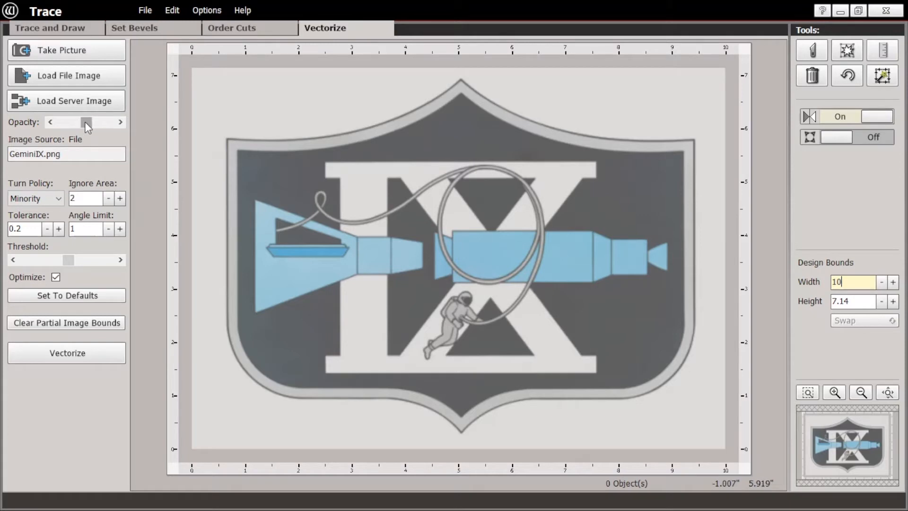
mouse_move(86, 123)
mouse_down()
mouse_move(71, 126)
mouse_move(85, 126)
mouse_up()
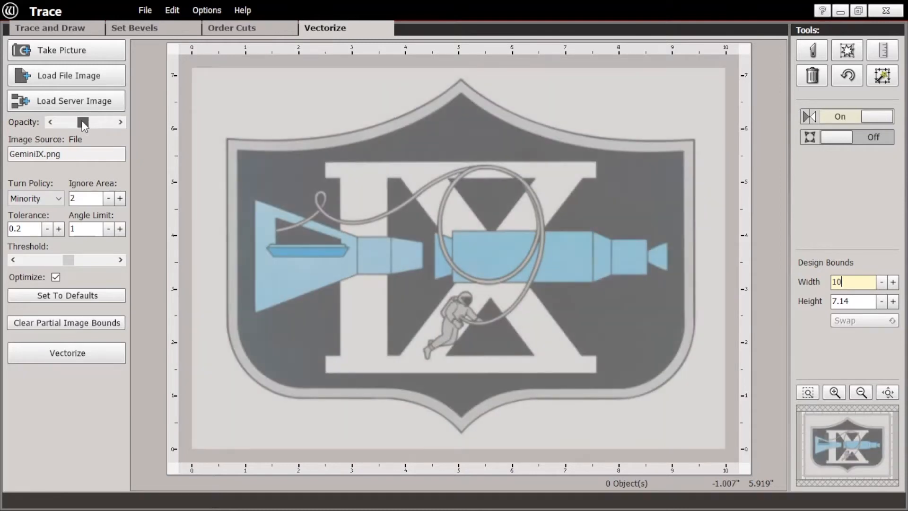
mouse_move(82, 121)
mouse_down()
mouse_move(76, 126)
mouse_move(113, 127)
mouse_up()
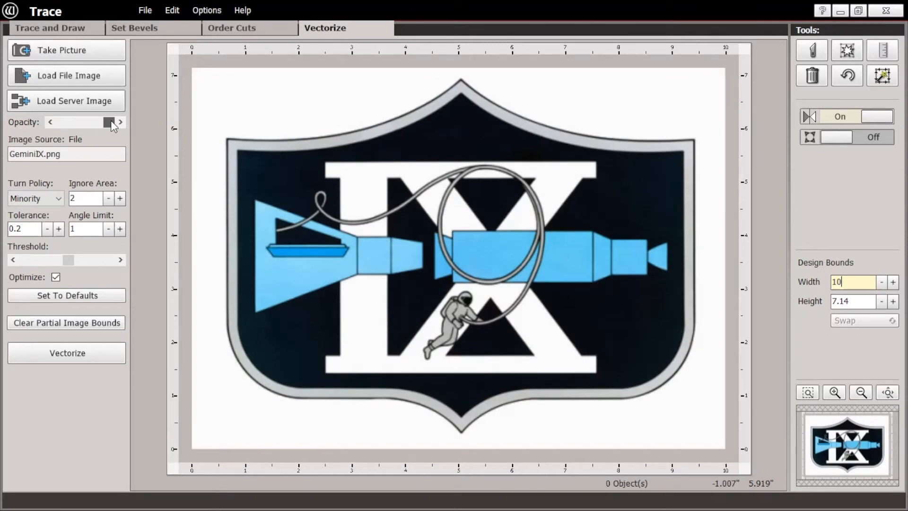
drag(112, 125, 72, 124)
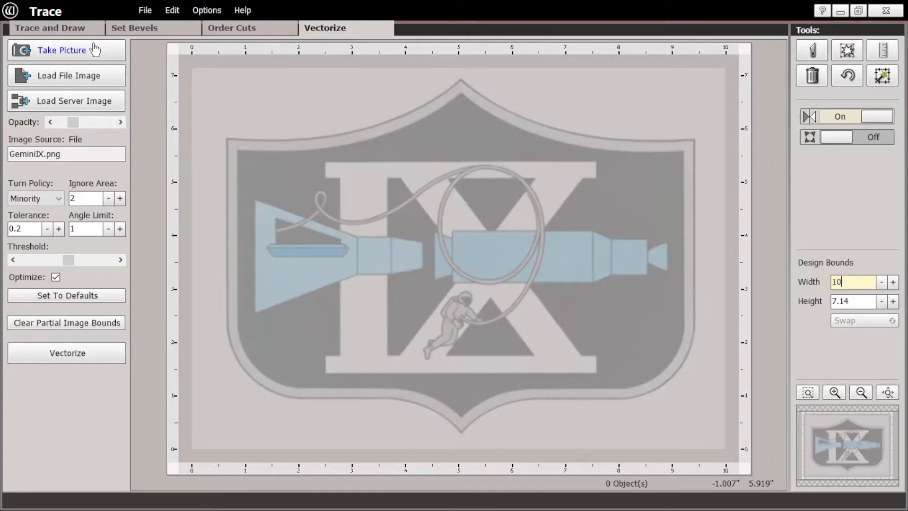
Step: Draw an open chain of six connected straight lines over the patch image, about 6.26 inches wide and 4.2 inches high
click(60, 32)
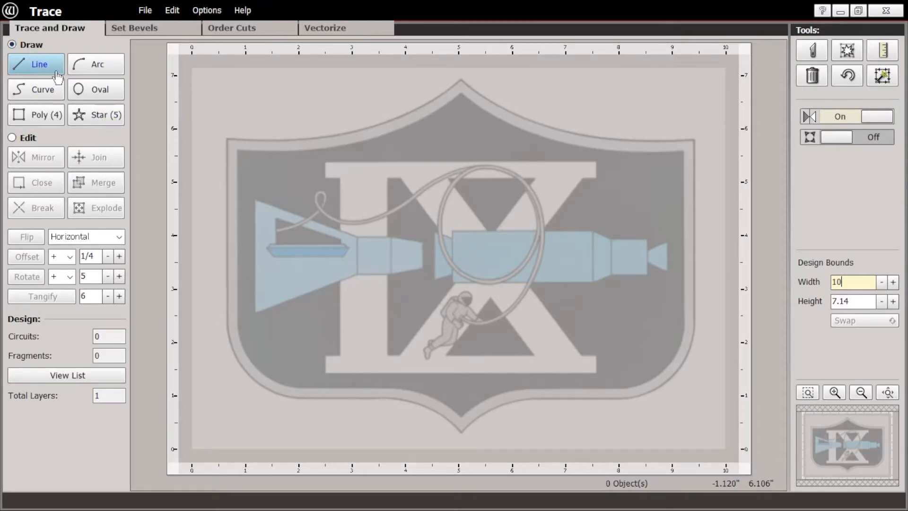
click(31, 67)
click(248, 115)
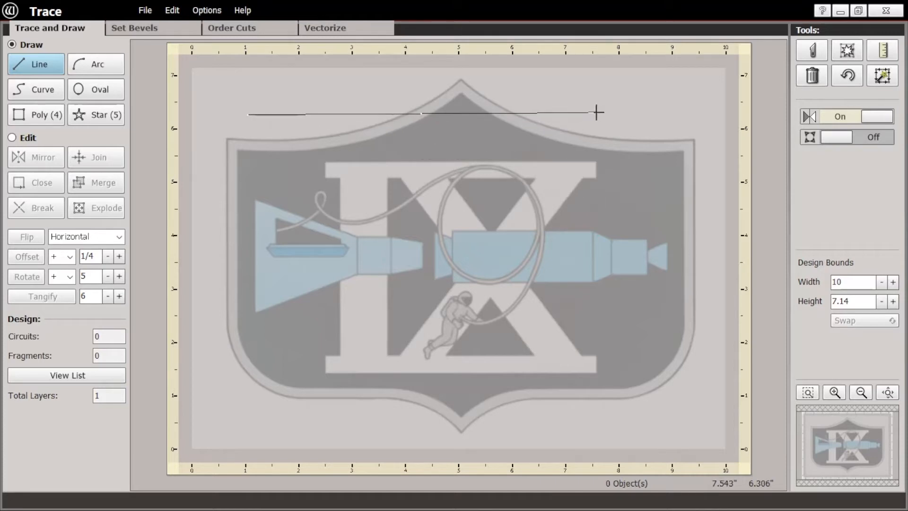
click(497, 170)
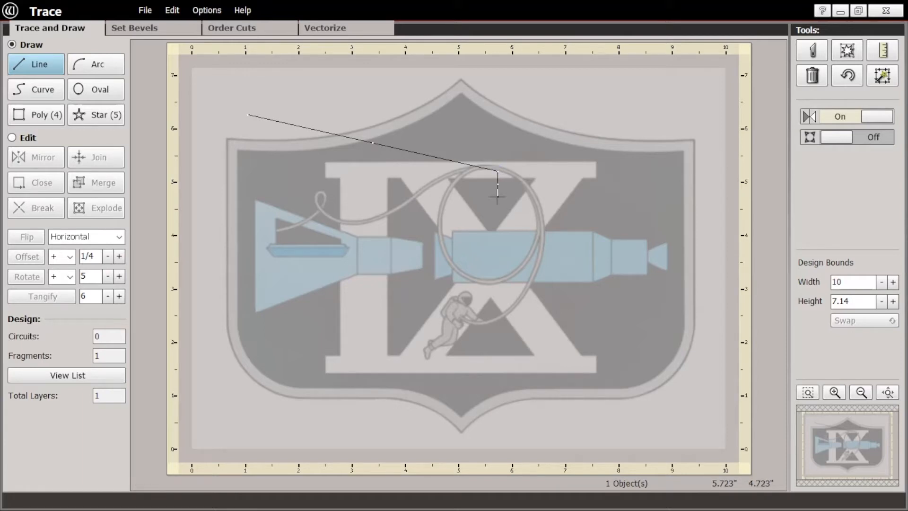
click(443, 237)
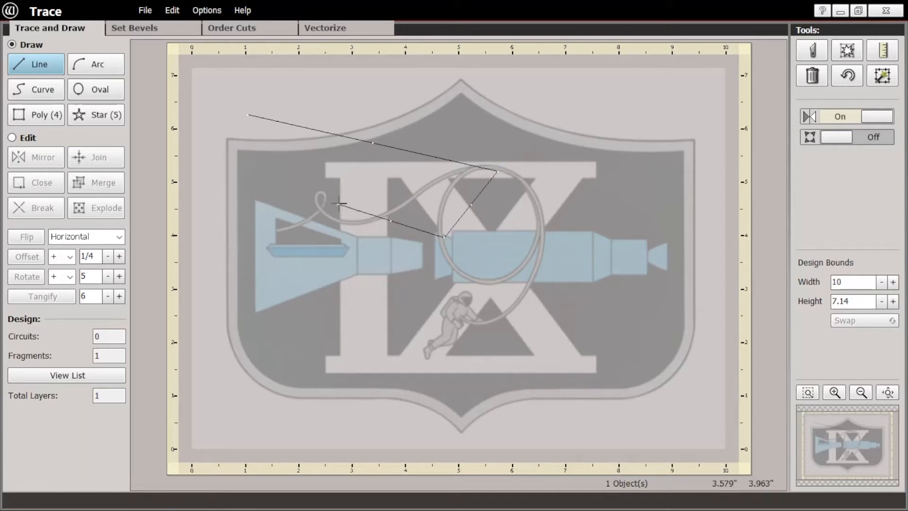
click(301, 191)
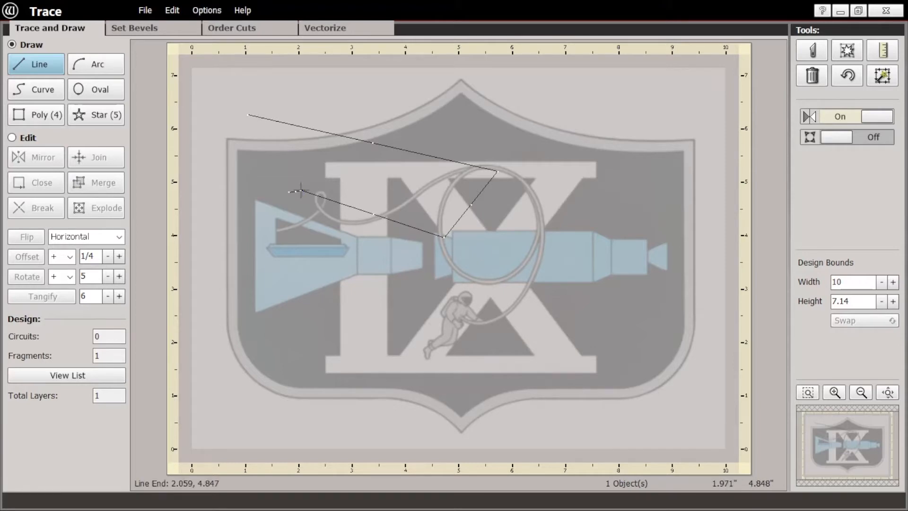
click(255, 260)
click(421, 338)
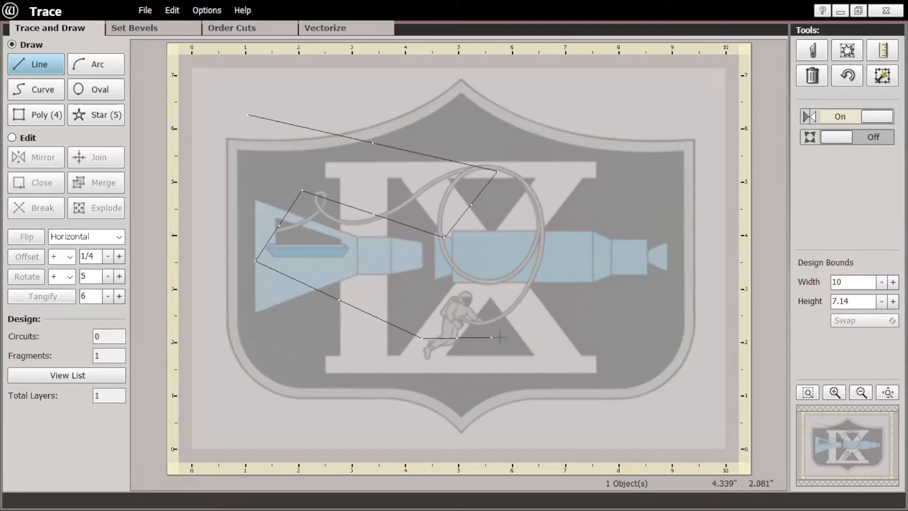
click(581, 338)
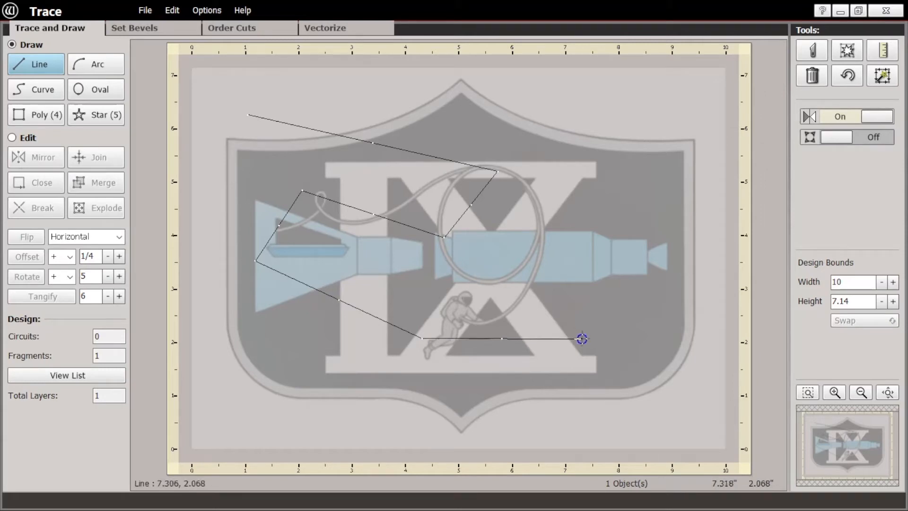
right_click(622, 283)
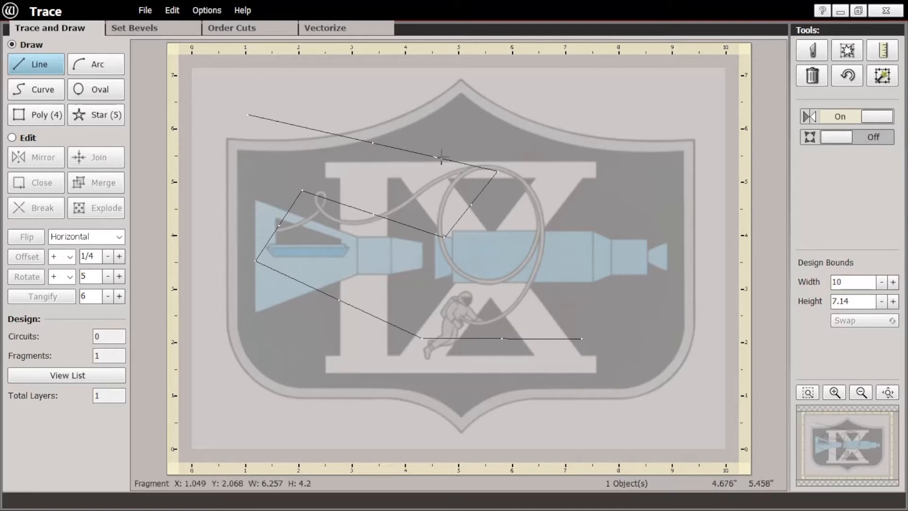
Step: Delete the chain of straight lines
click(25, 137)
click(435, 160)
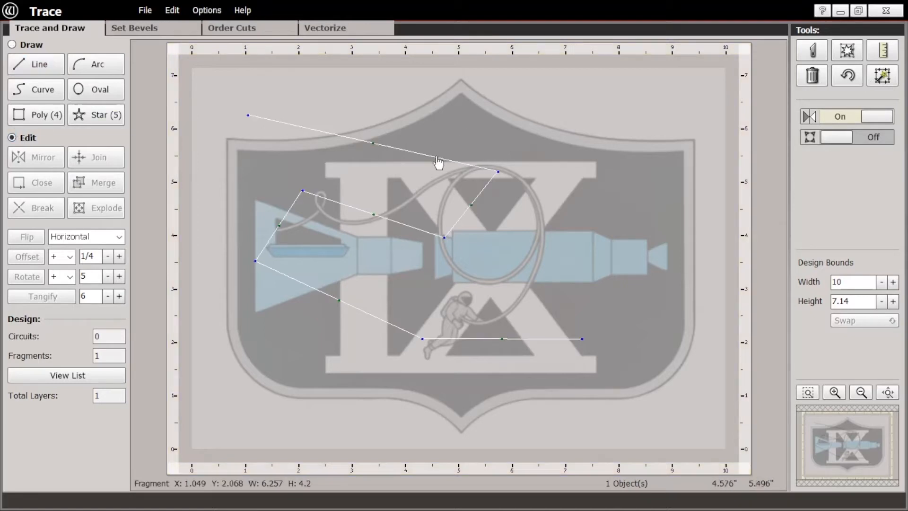
click(808, 80)
Step: Draw a single horizontal line about 6.28 inches long across the upper part of the patch, and delete it
click(21, 58)
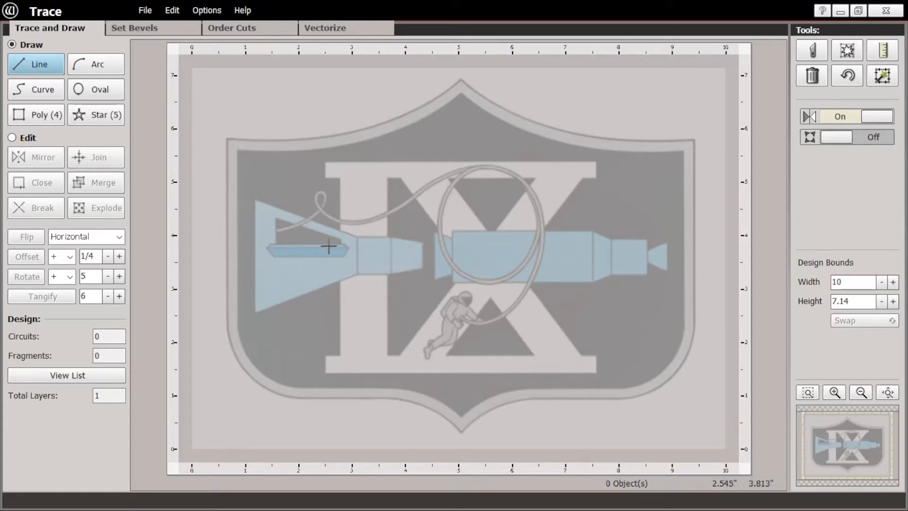
click(299, 194)
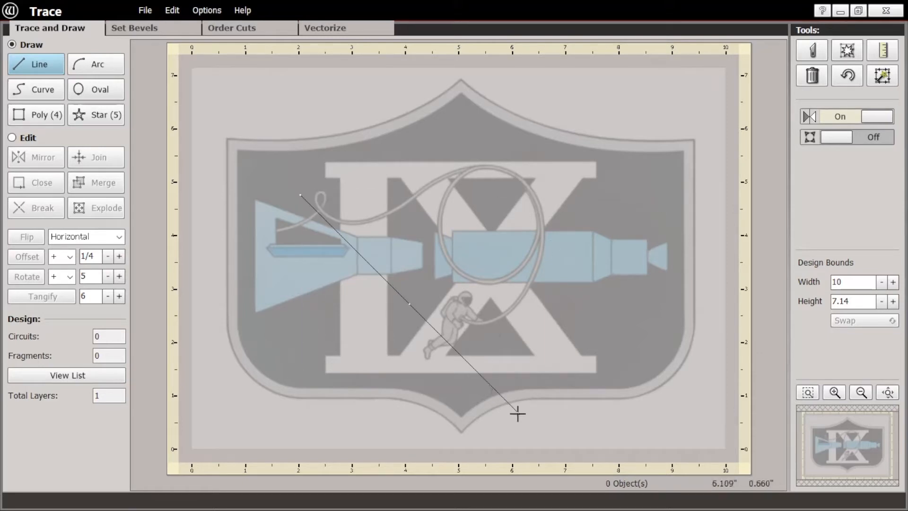
click(634, 194)
click(389, 194)
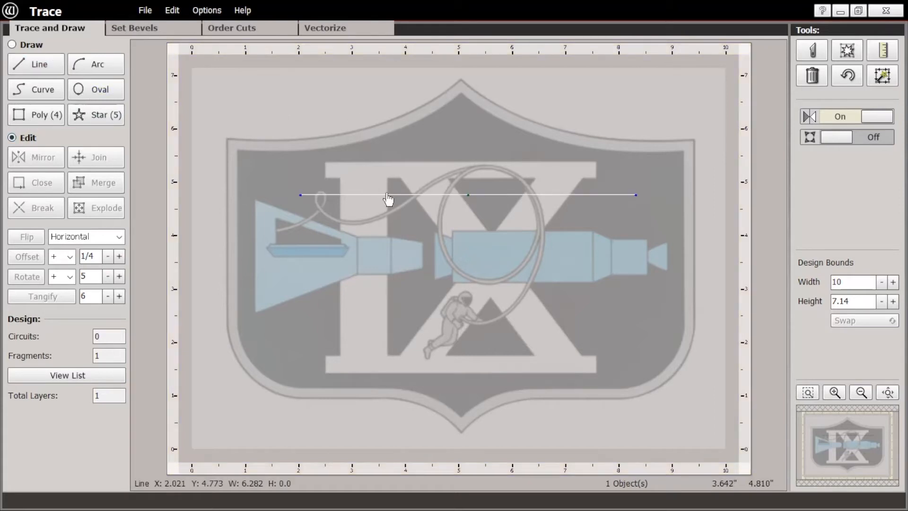
click(812, 78)
Step: Draw three connected arcs over the patch image, about 7.6 inches wide and 4.45 inches high overall
click(92, 63)
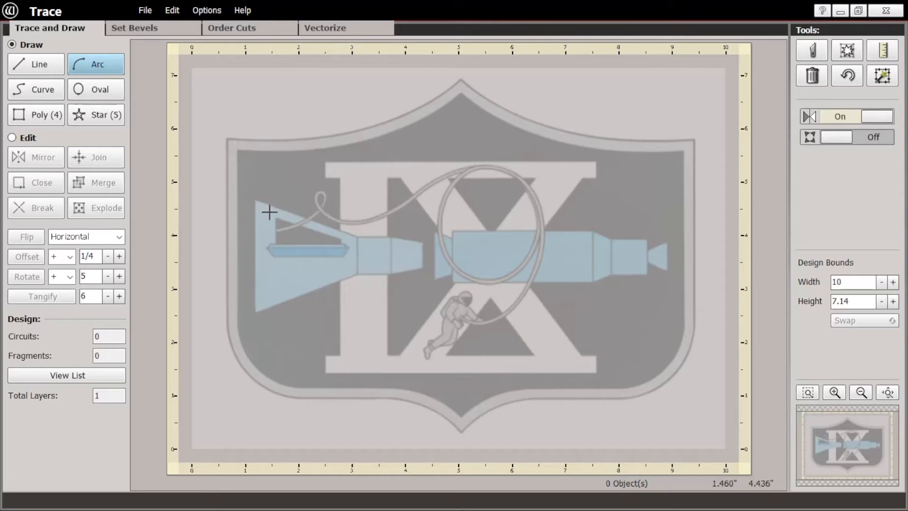
click(259, 189)
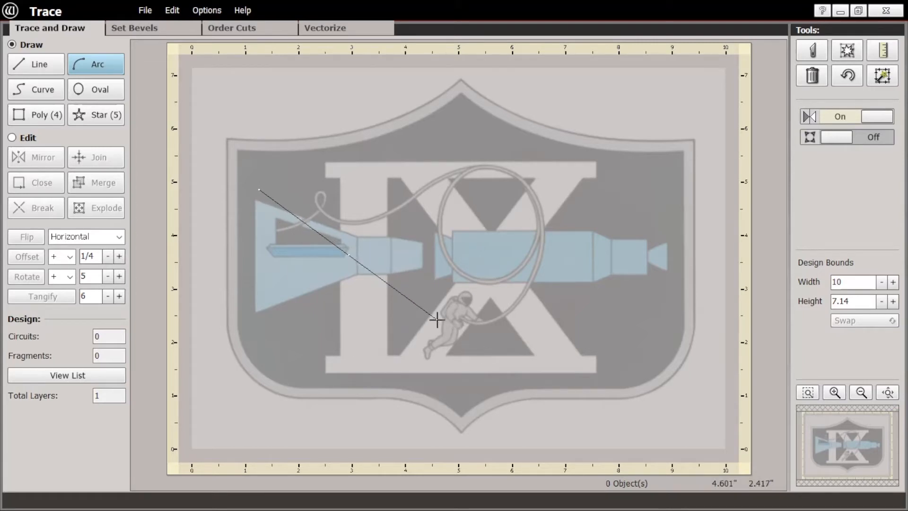
click(459, 321)
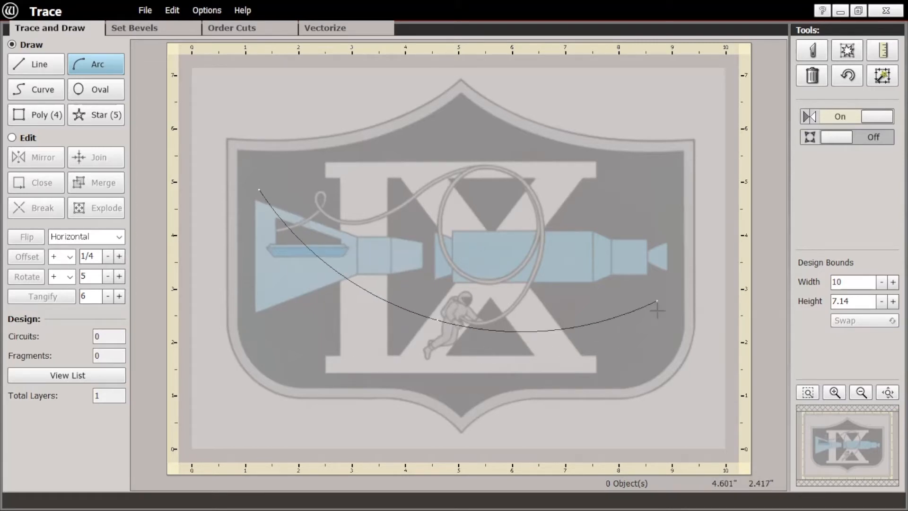
click(661, 195)
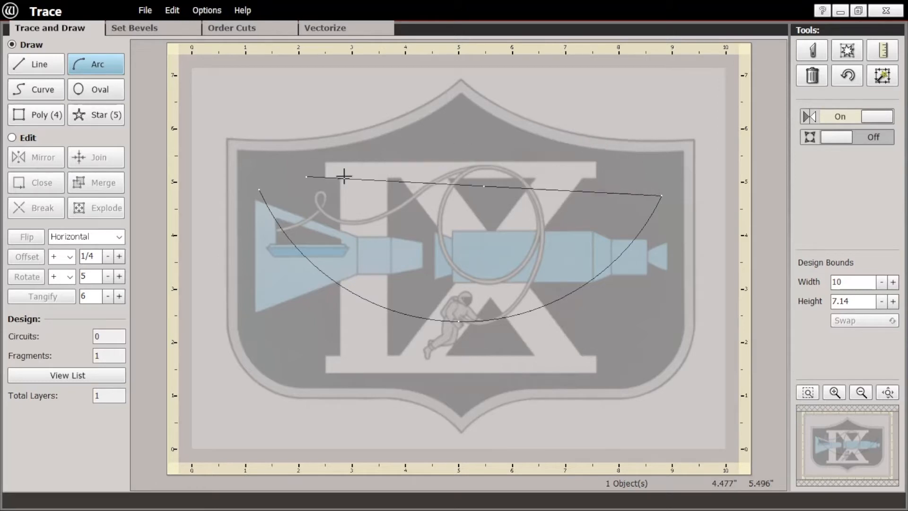
click(493, 144)
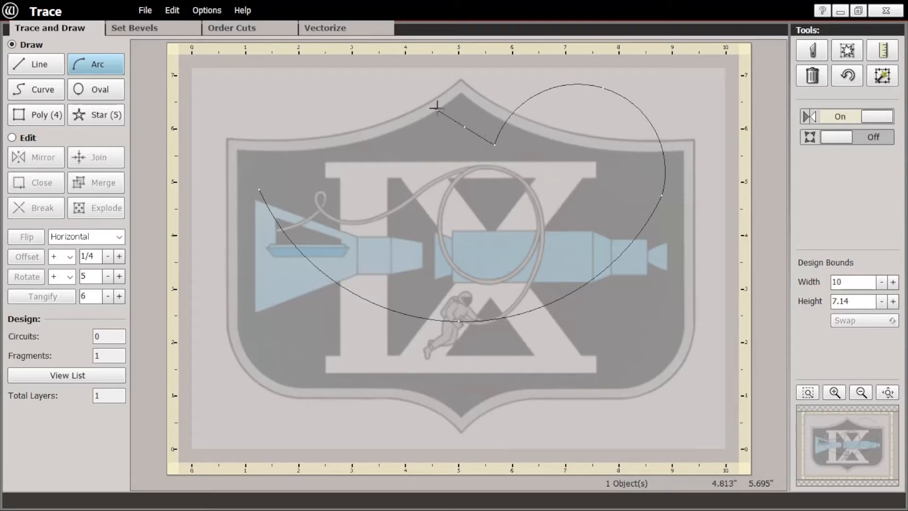
click(326, 140)
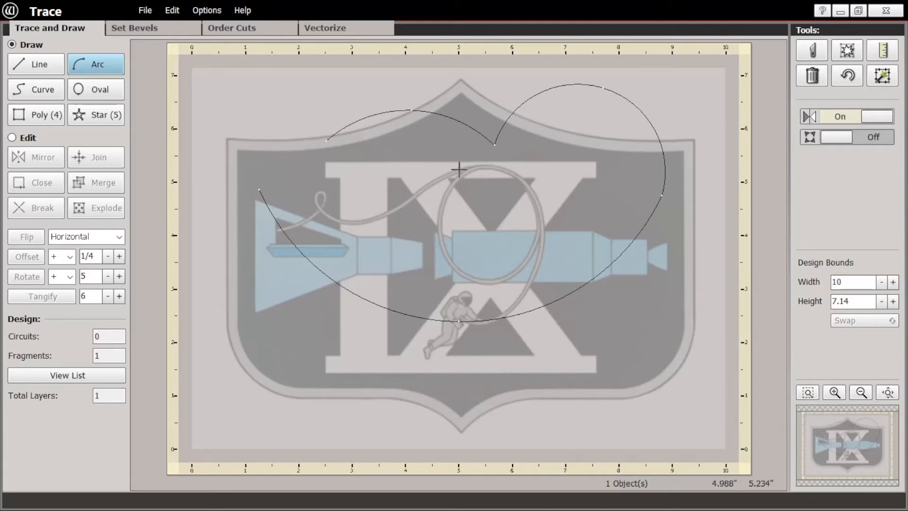
Step: Delete the chain of connected arcs
click(33, 139)
click(365, 300)
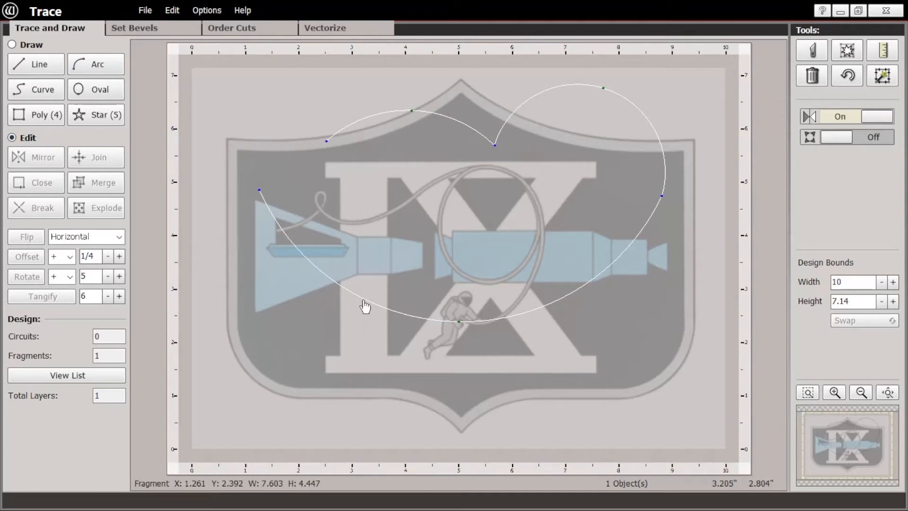
click(818, 78)
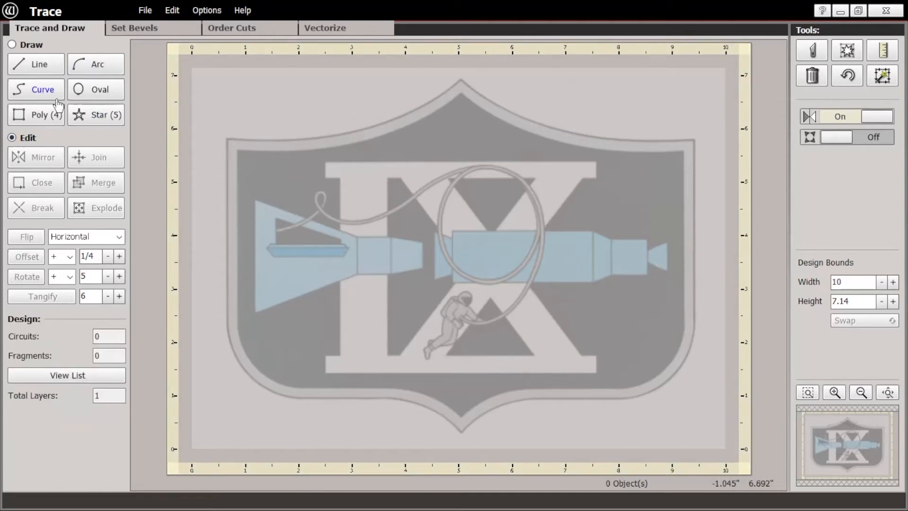
Step: Draw one curve arching over the middle of the patch, about 6.27 inches wide and 1.18 inches high
click(37, 89)
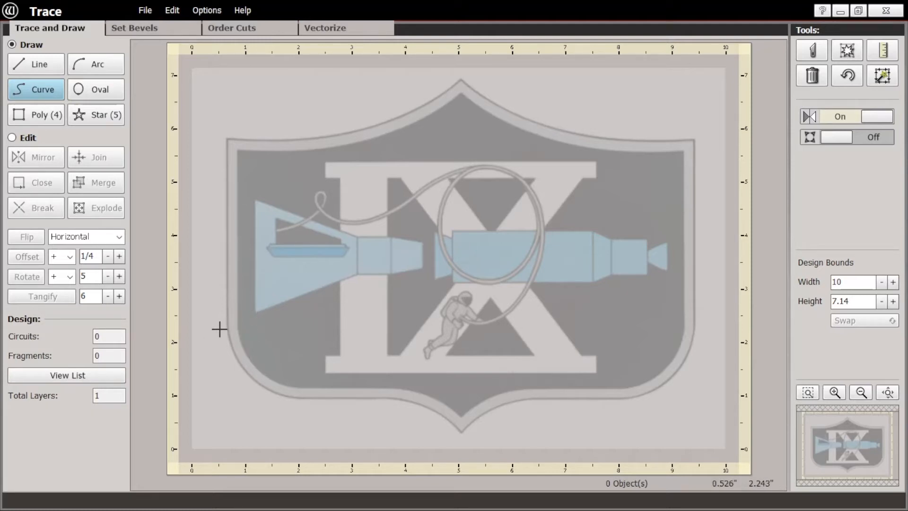
click(221, 294)
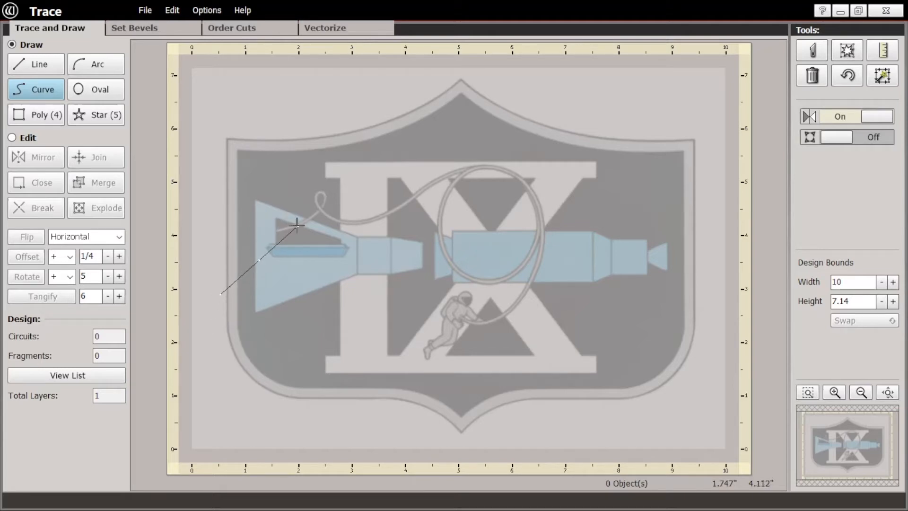
click(316, 246)
click(433, 243)
click(555, 313)
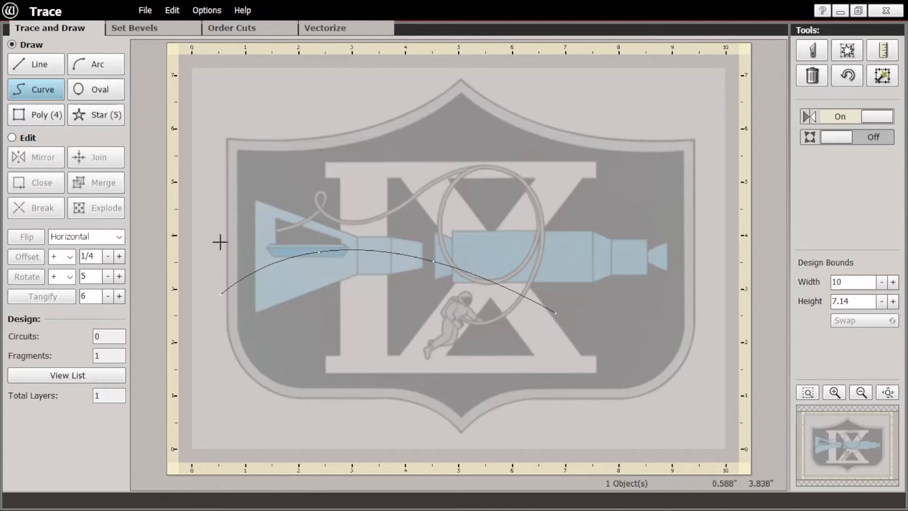
Step: Reshape the curve into an S by moving its two middle points, and delete it
click(12, 138)
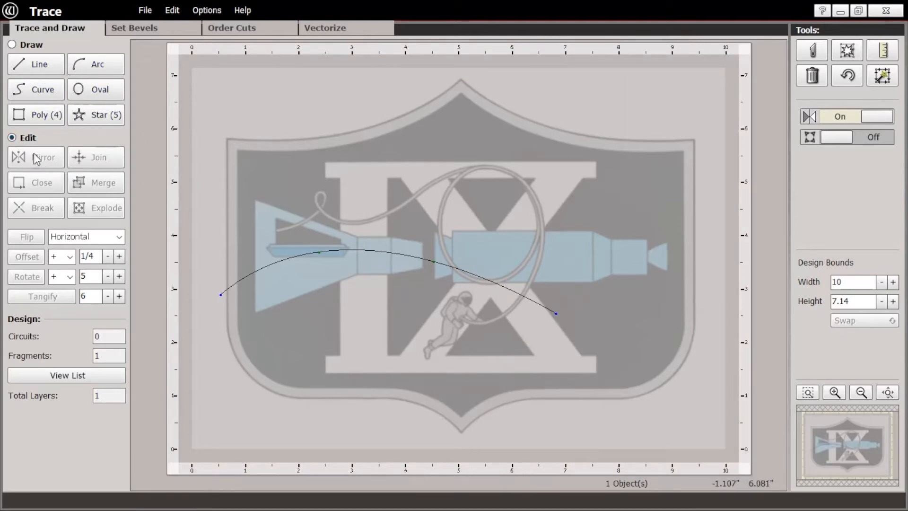
click(319, 264)
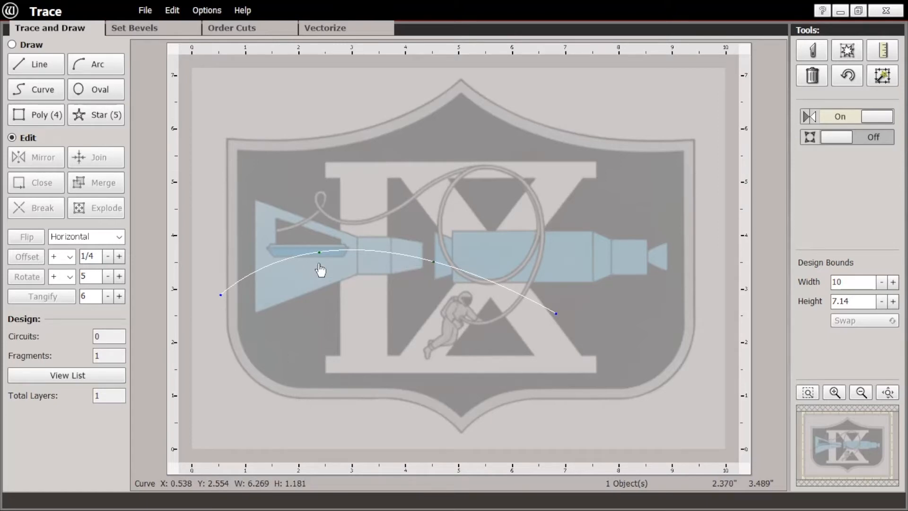
drag(318, 252, 334, 189)
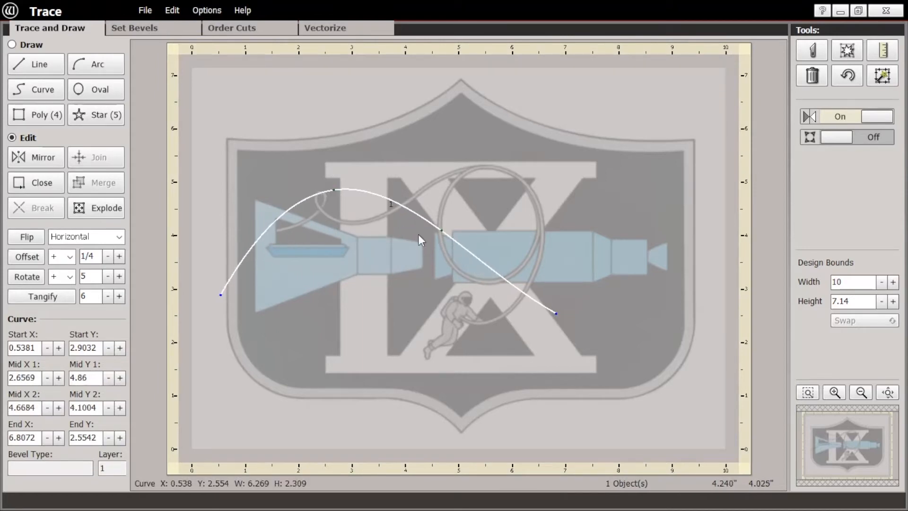
drag(439, 230, 447, 275)
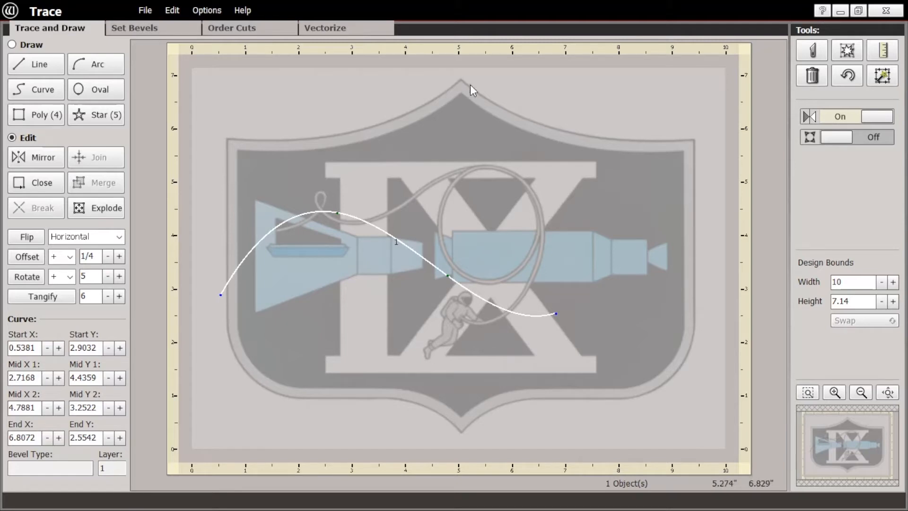
click(812, 76)
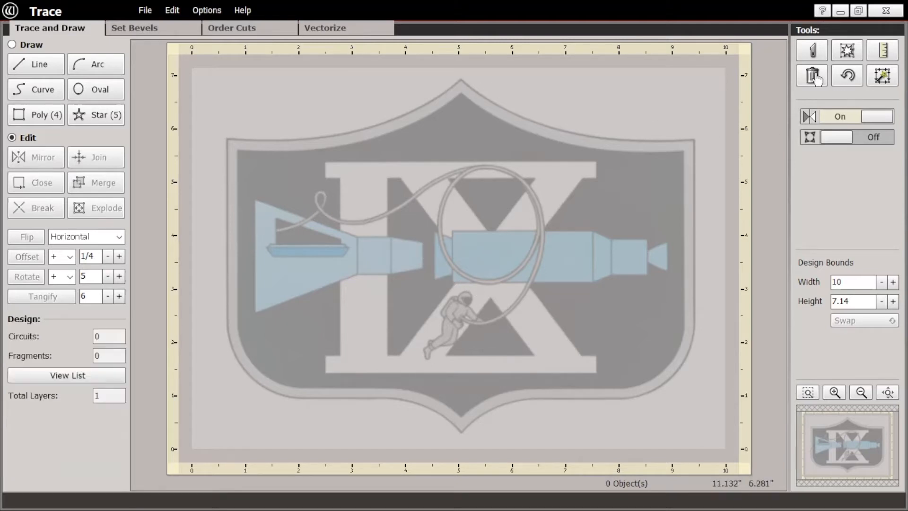
Step: Draw a tall narrow oval over the patch's left part and a circle over its right part, and undo both
click(12, 45)
click(98, 89)
drag(299, 169, 385, 332)
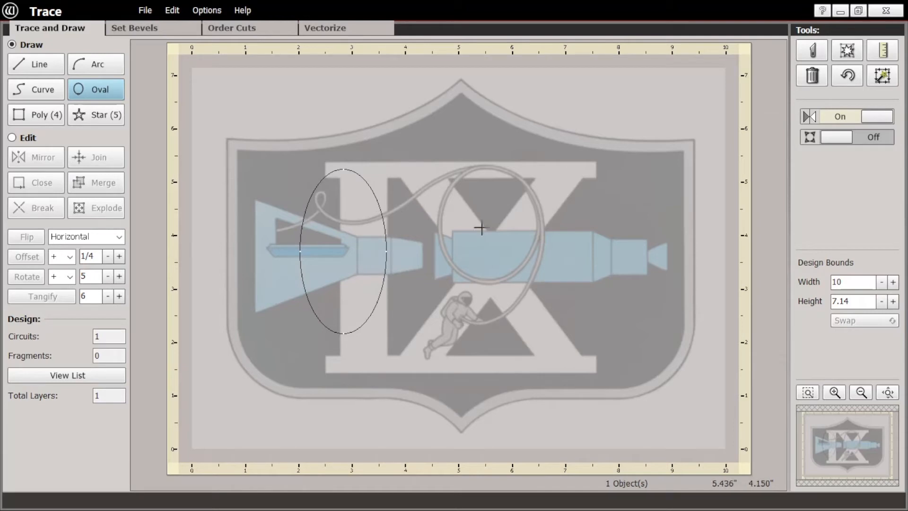
drag(455, 169, 643, 341)
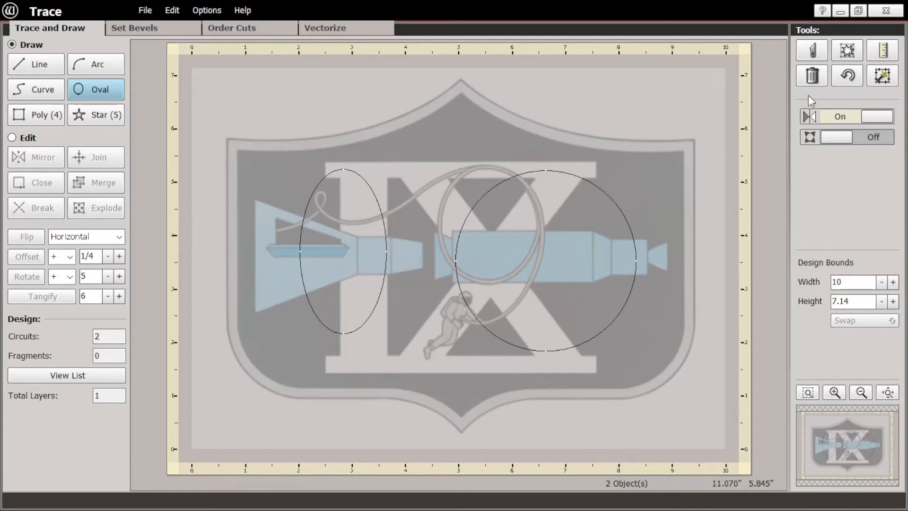
click(844, 78)
click(844, 77)
Step: Draw a four-sided polygon about 5.65 by 3.53 inches across the middle of the patch, and undo it
click(43, 120)
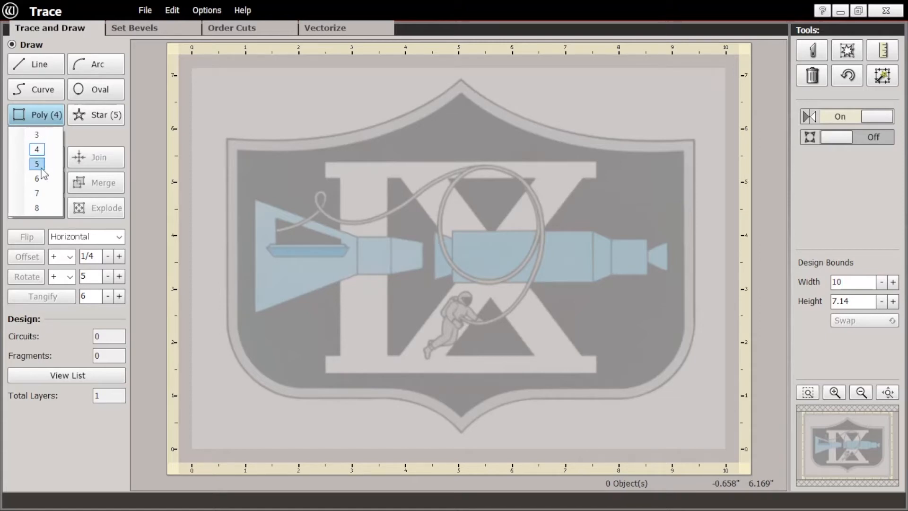
click(36, 151)
drag(297, 164, 599, 352)
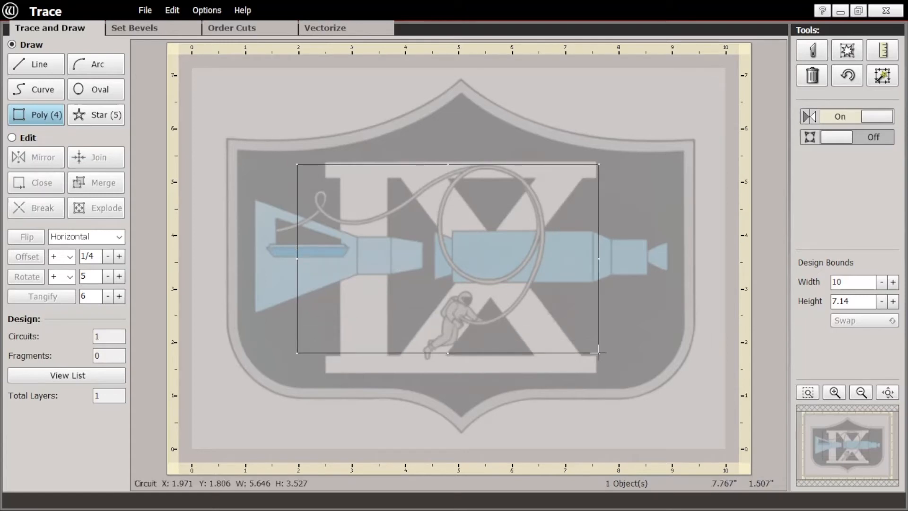
click(846, 77)
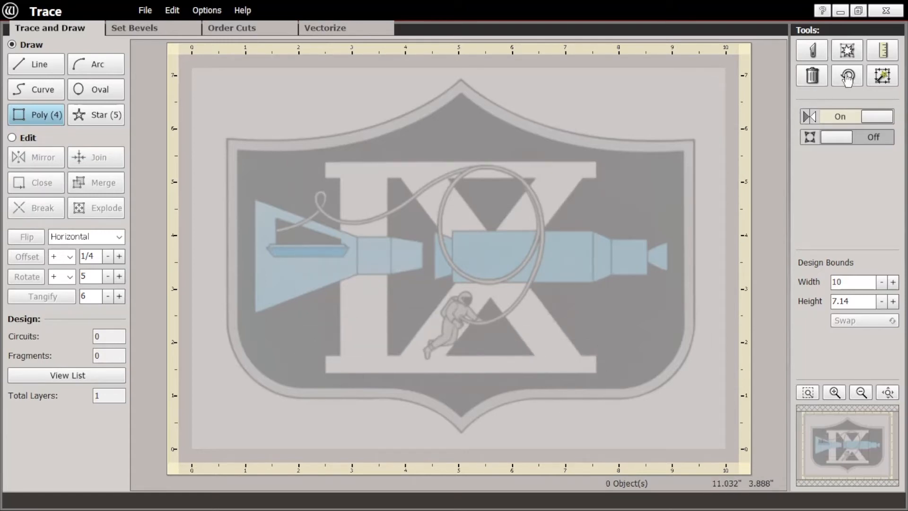
Step: Draw a six-pointed star about 4.36 inches wide and 5.04 inches high over the patch, and delete it
click(105, 119)
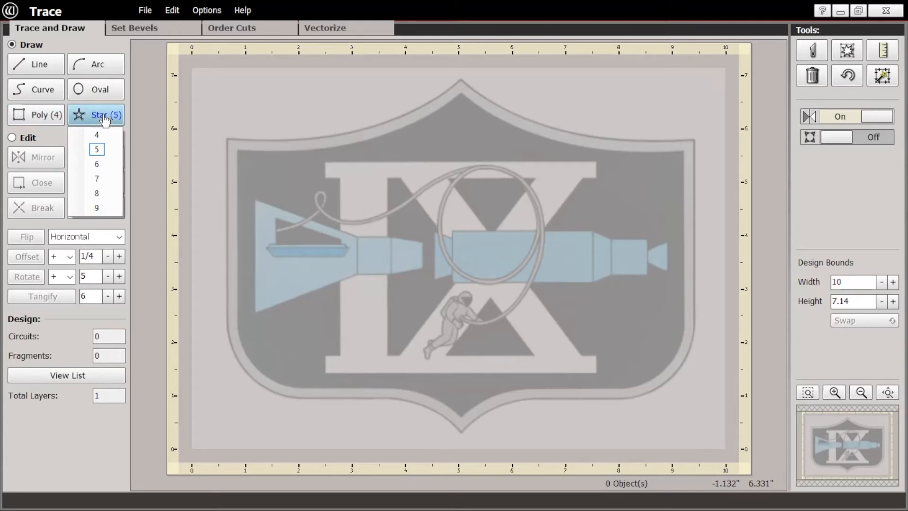
click(97, 164)
drag(329, 156, 598, 369)
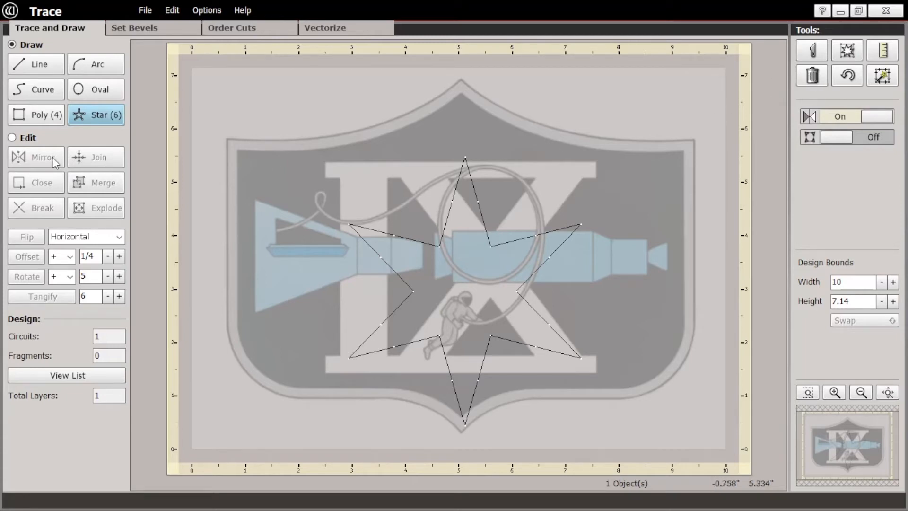
click(12, 137)
click(452, 203)
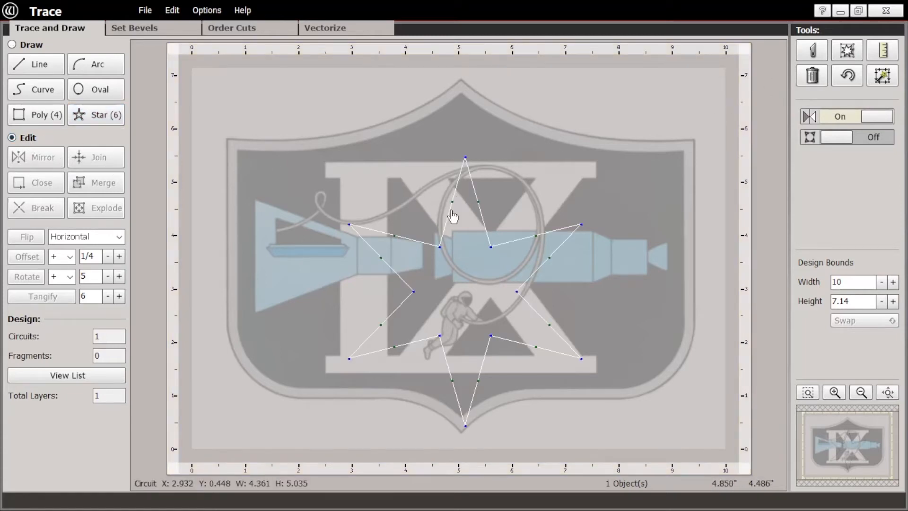
click(812, 77)
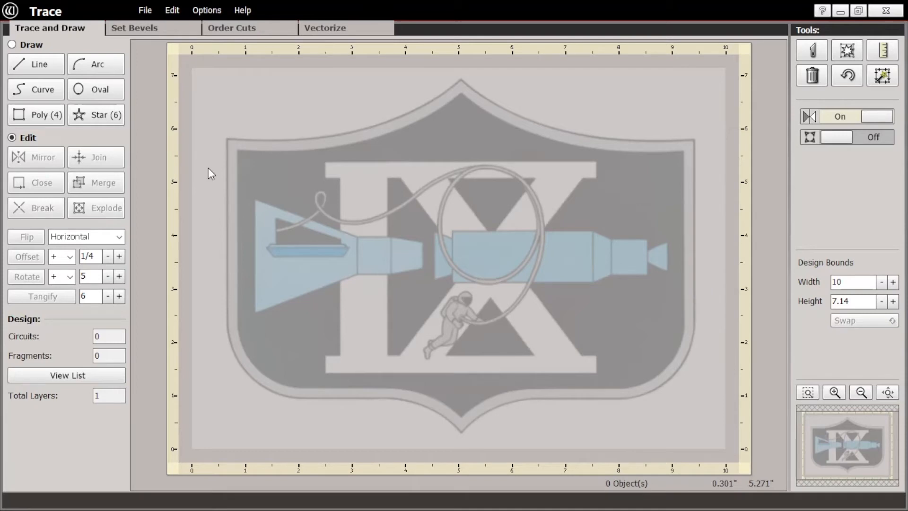
Step: Trace the shield's top edge with two curves meeting at the peak, about 8.76 inches wide and 1.15 inches high overall
click(12, 45)
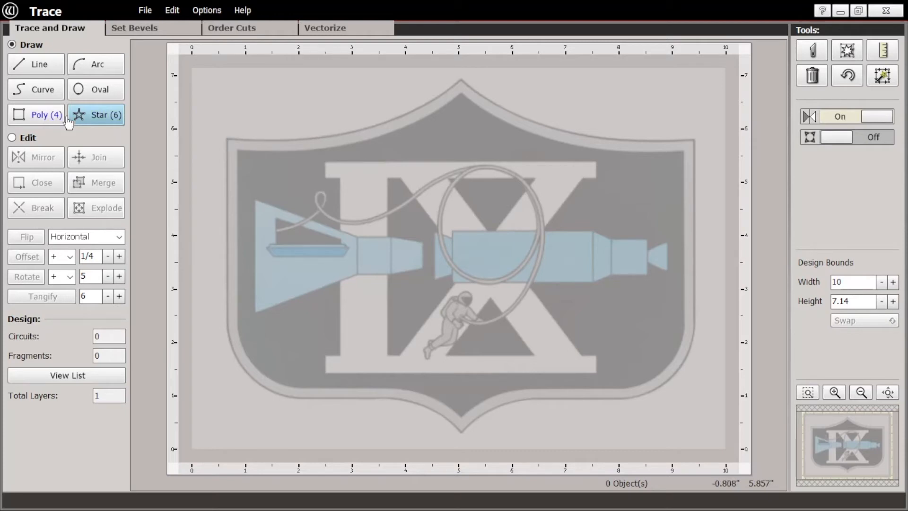
click(22, 94)
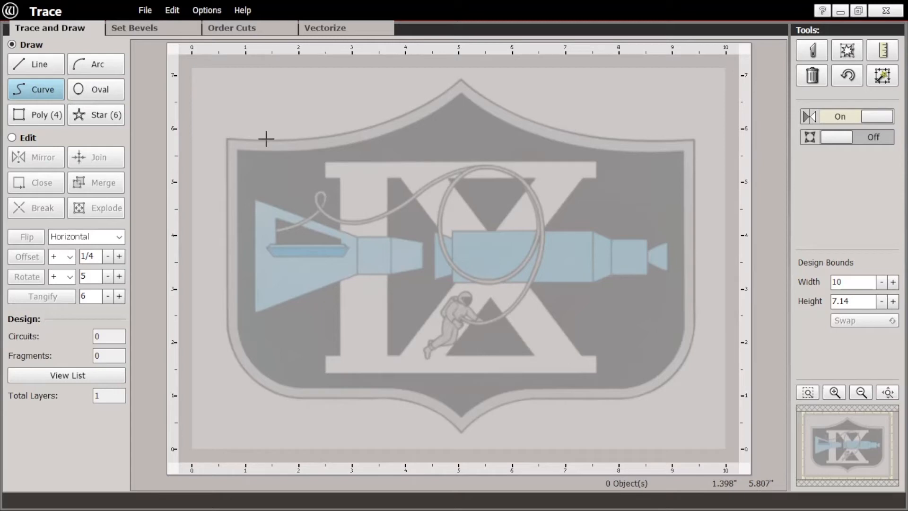
click(226, 139)
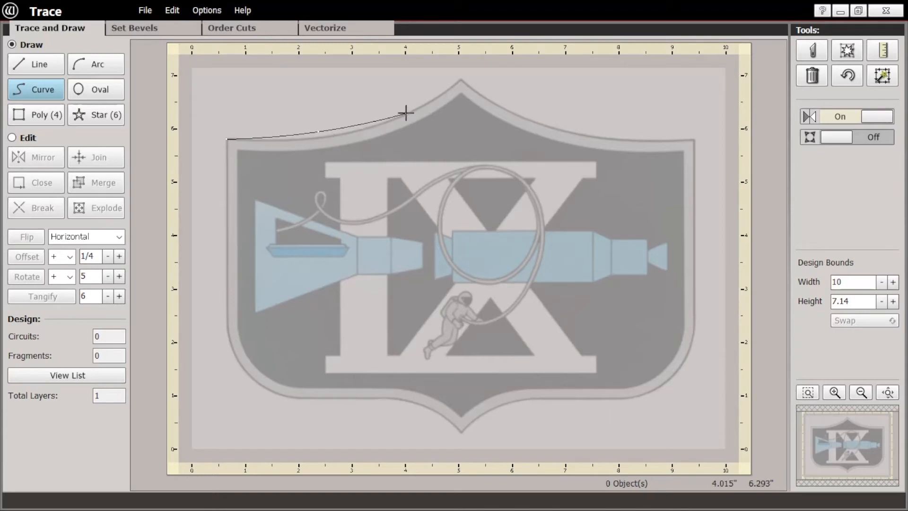
click(462, 77)
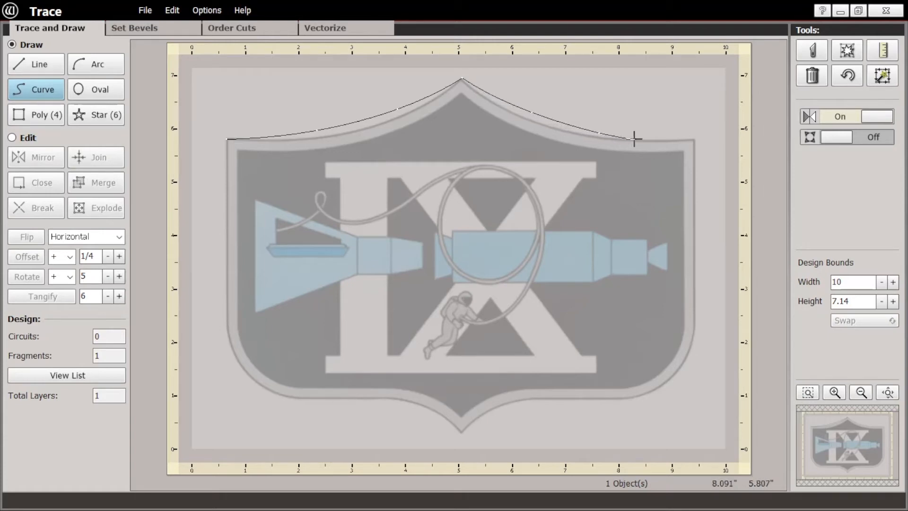
click(694, 138)
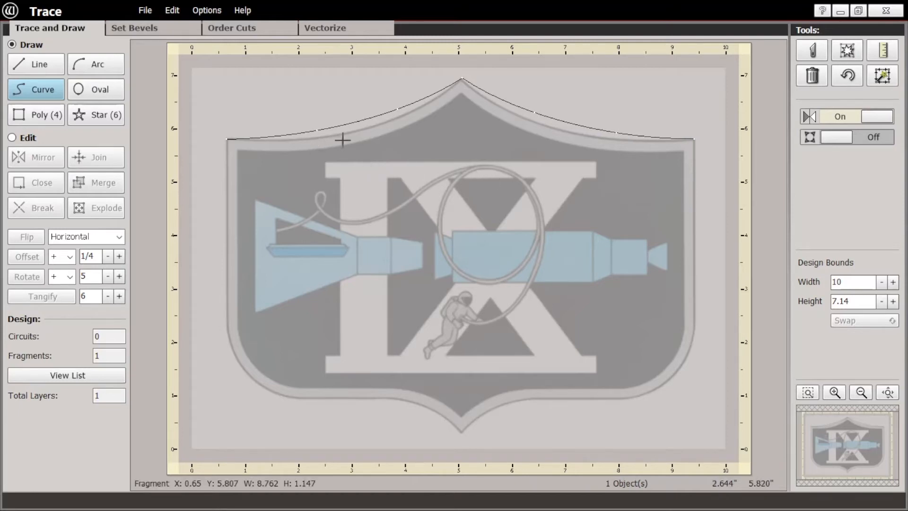
Step: Move the middle points of both top-edge curves so they follow the shield's outer border
click(27, 139)
click(316, 132)
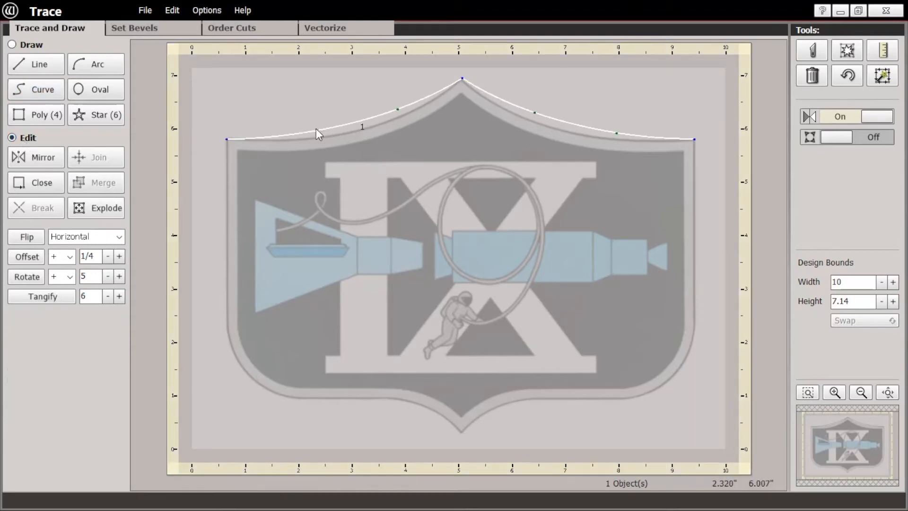
drag(317, 138, 324, 135)
mouse_move(401, 112)
mouse_down()
mouse_move(391, 118)
mouse_move(401, 114)
mouse_up()
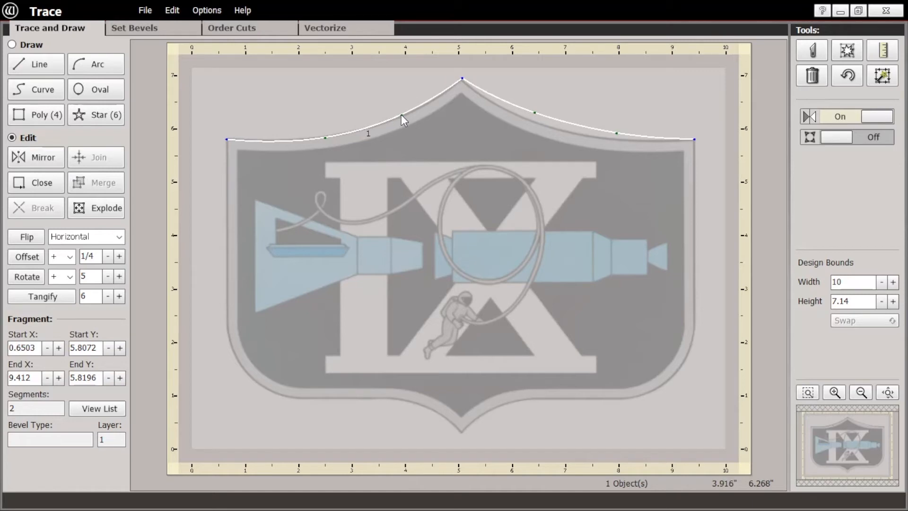
mouse_move(324, 138)
mouse_down()
mouse_move(317, 139)
mouse_move(325, 135)
mouse_up()
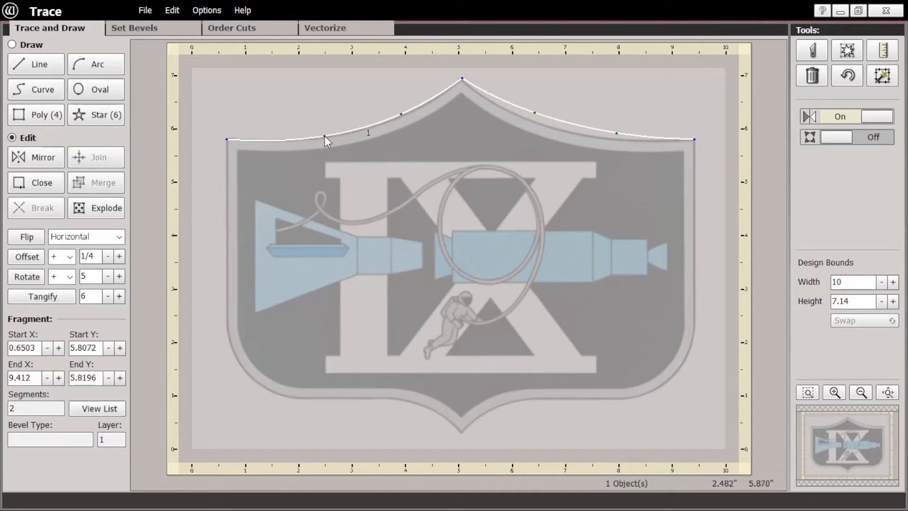
drag(534, 112, 533, 122)
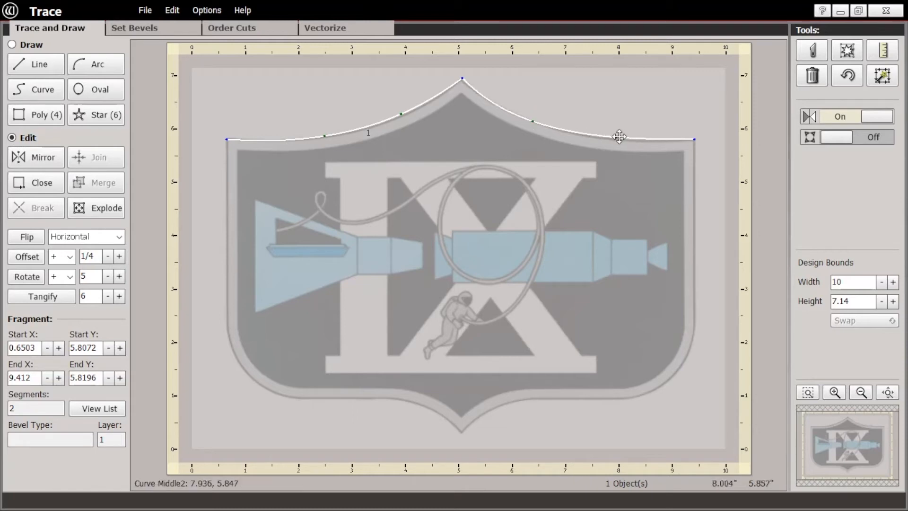
drag(620, 139, 614, 138)
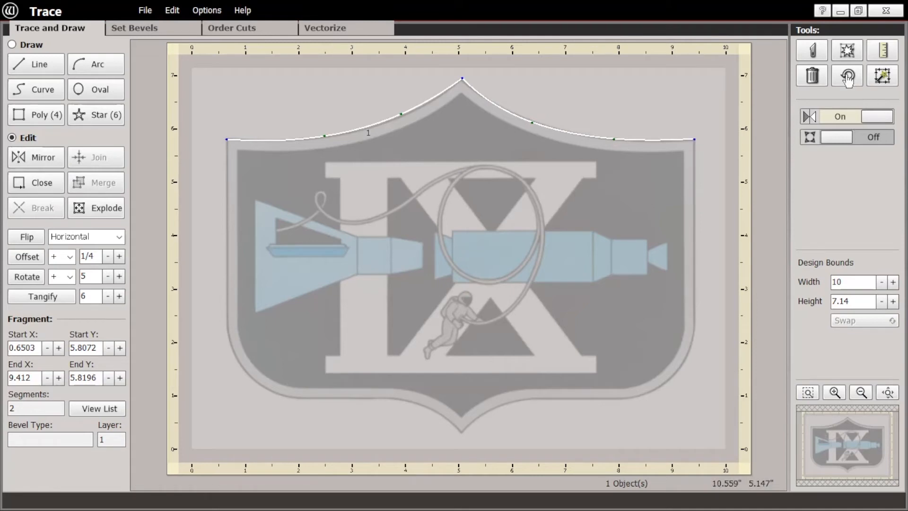
Step: Draw a vertical line about 2.61 inches long down the shield's left edge from its upper-left corner
click(807, 392)
drag(203, 100, 515, 442)
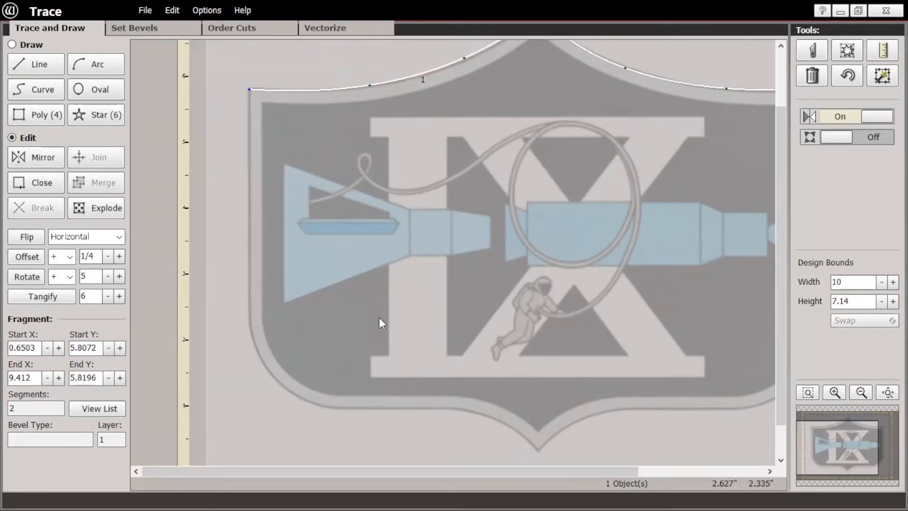
click(12, 44)
click(21, 66)
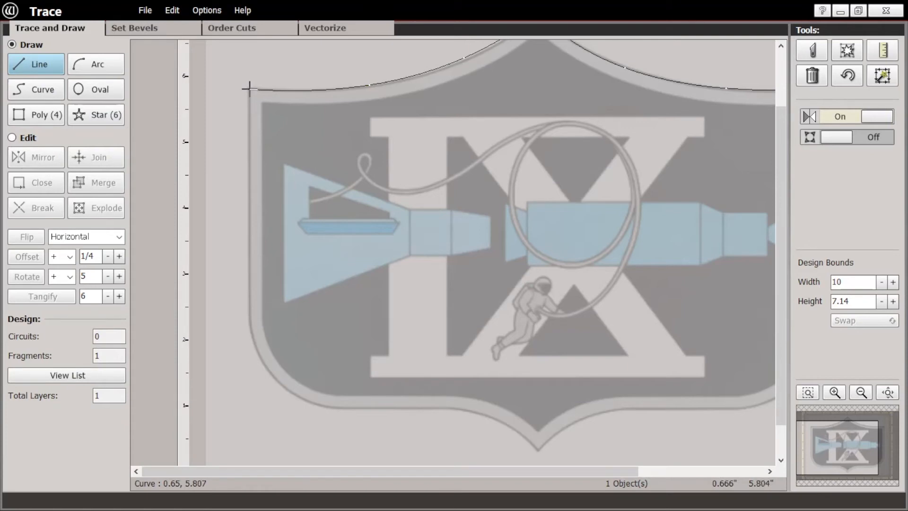
mouse_move(249, 89)
mouse_down()
mouse_move(258, 192)
mouse_move(246, 318)
mouse_move(255, 214)
mouse_move(249, 259)
mouse_up()
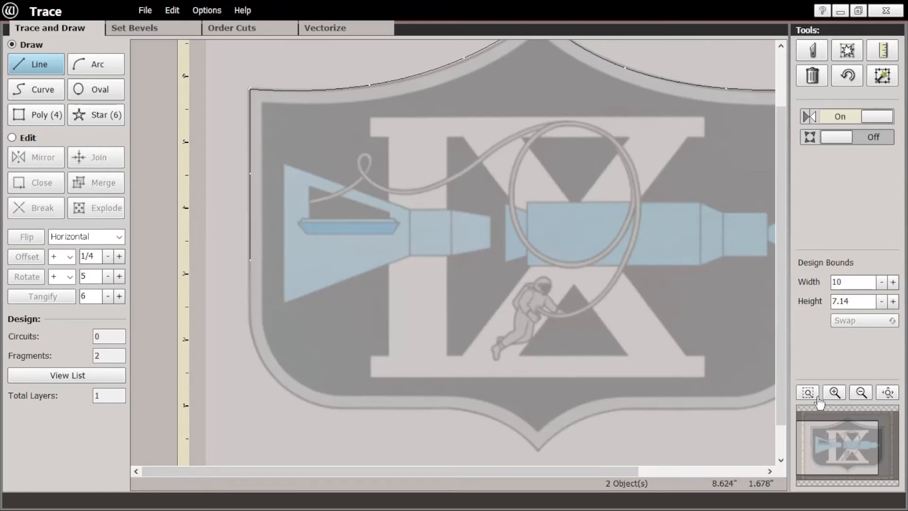
Step: Check the vertical line where it meets the shield's upper-left corner, and delete the line
scroll(220, 57, up, 2)
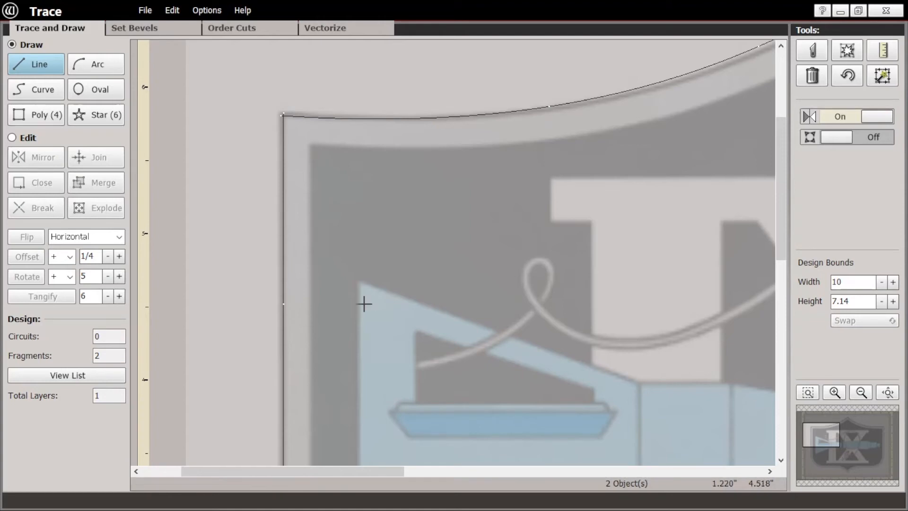
click(886, 394)
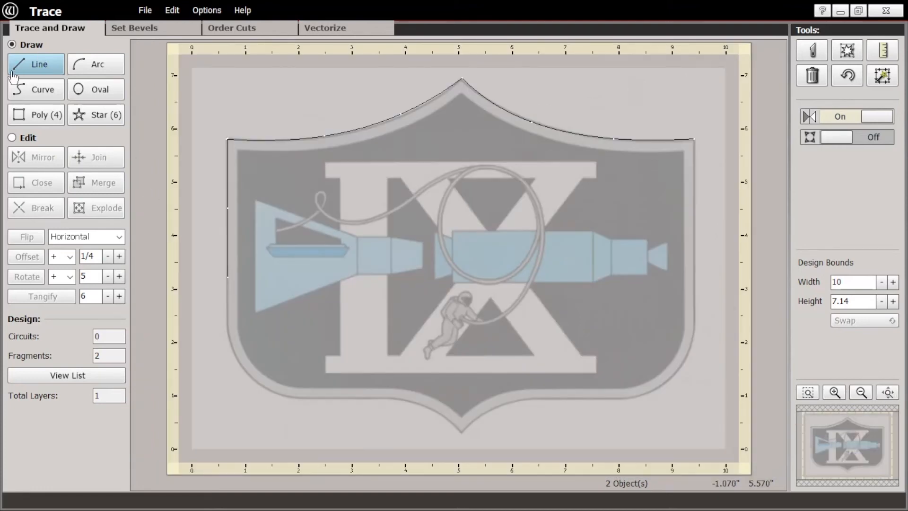
click(20, 138)
click(228, 227)
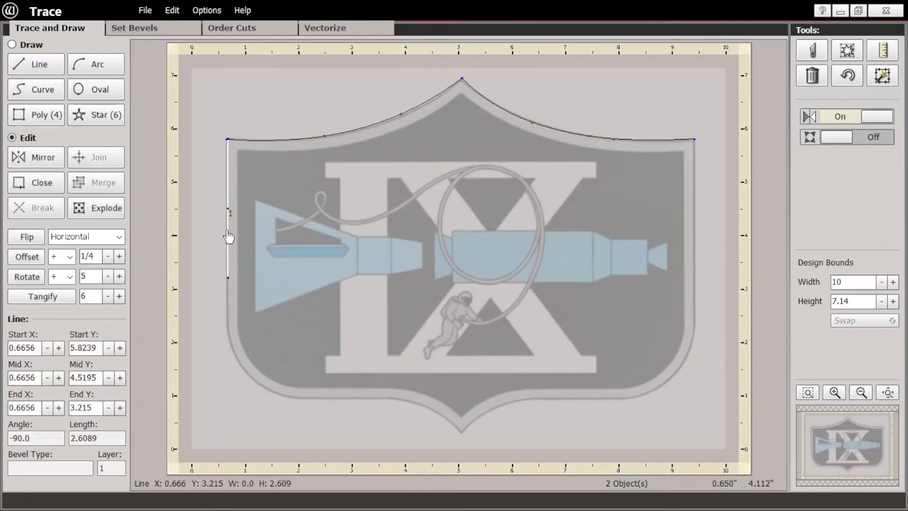
click(808, 74)
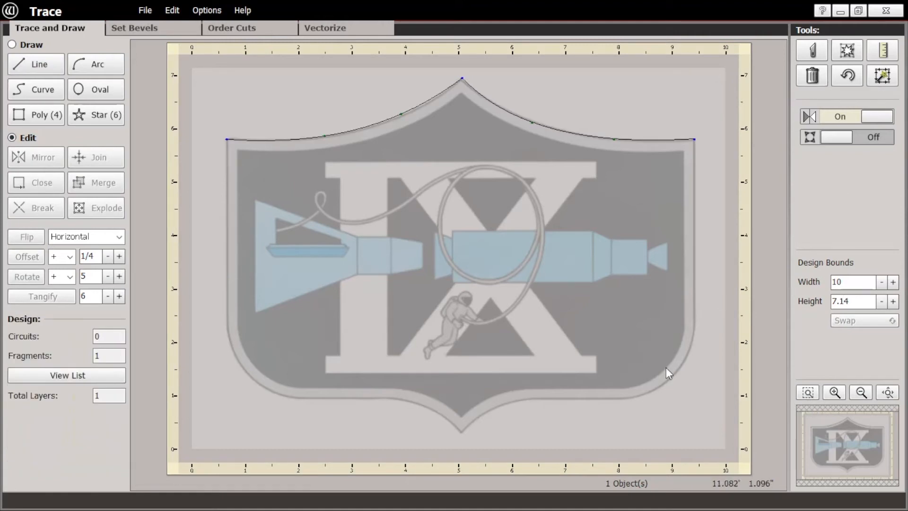
Step: Draw a vertical line about 3.5 inches long down each side of the shield from its upper corners to the start of the rounded corners
drag(378, 354, 198, 97)
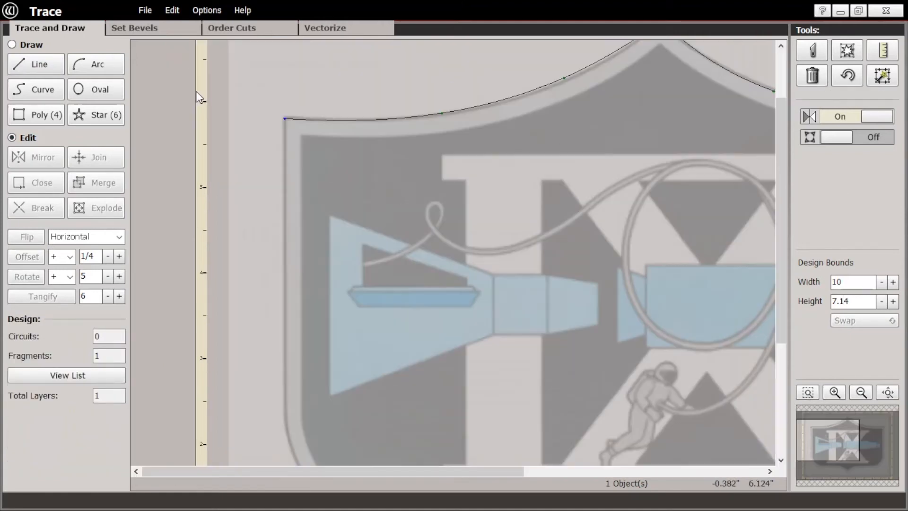
click(40, 66)
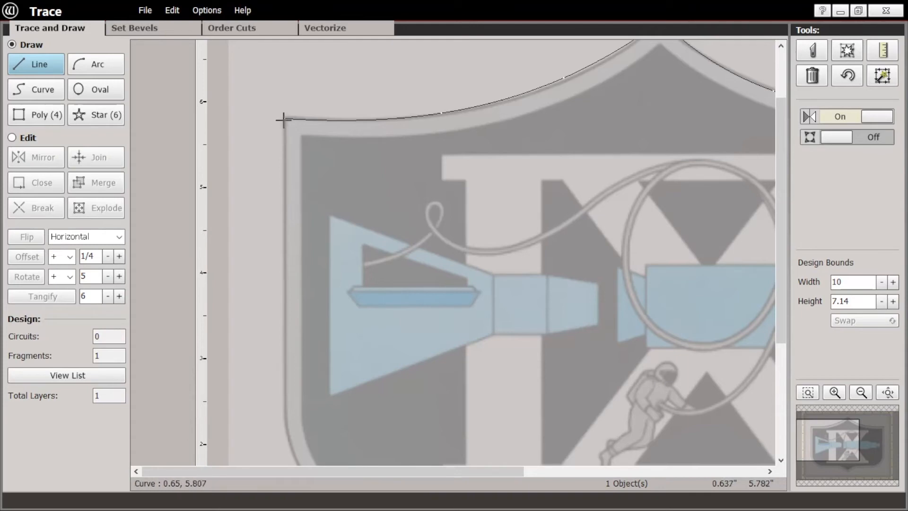
click(280, 121)
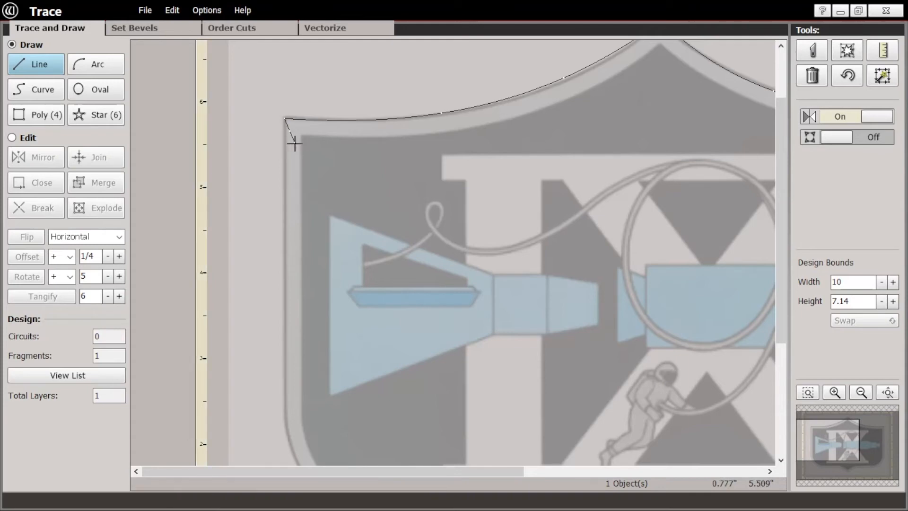
click(282, 180)
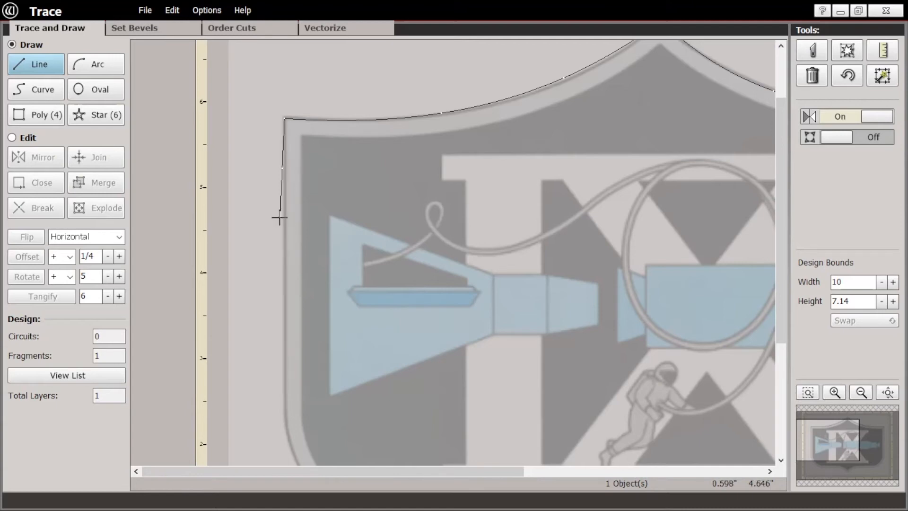
click(294, 413)
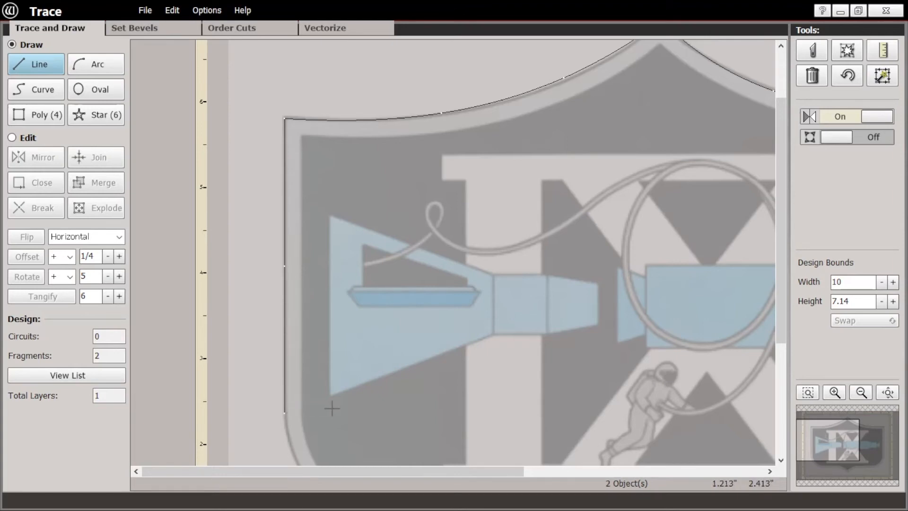
drag(376, 470, 594, 506)
click(661, 117)
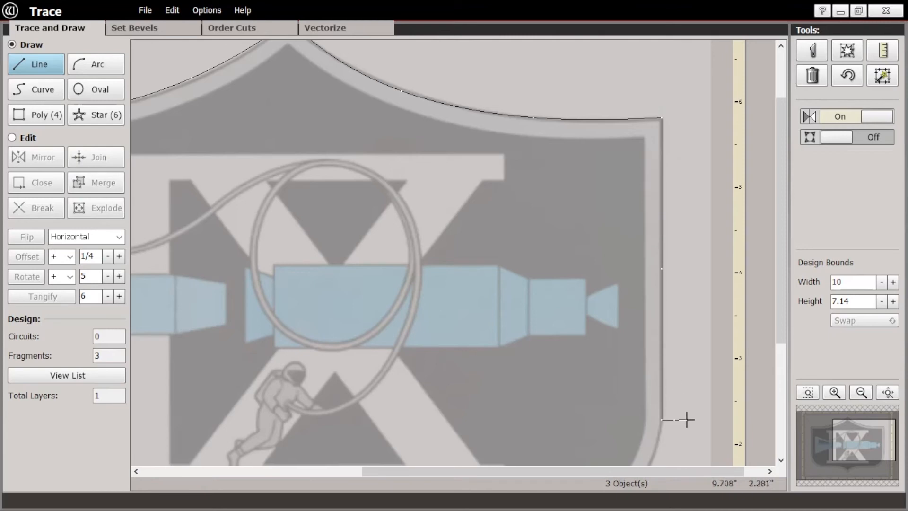
Step: Trace the shield's lower-left corner with a curve about 1.32 by 1.4 inches and continue with a horizontal line about 1.75 inches long
drag(779, 321, 772, 409)
drag(565, 472, 380, 474)
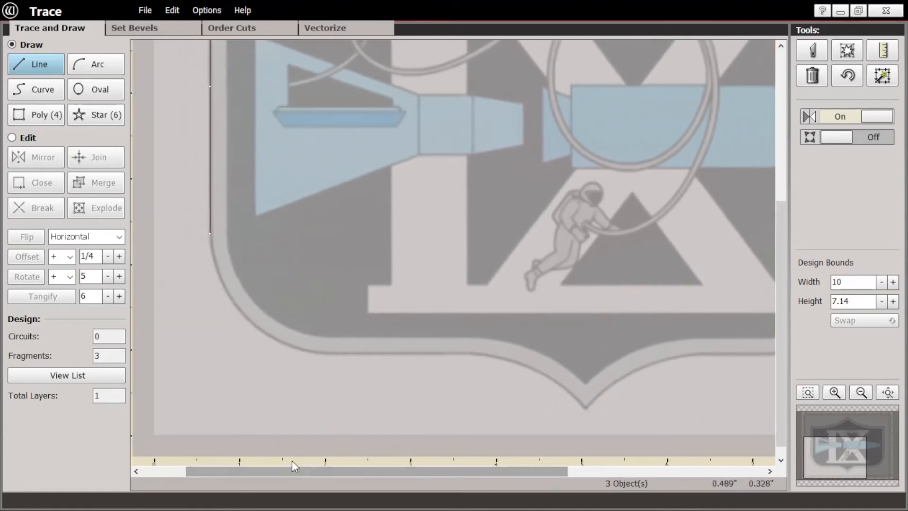
click(27, 94)
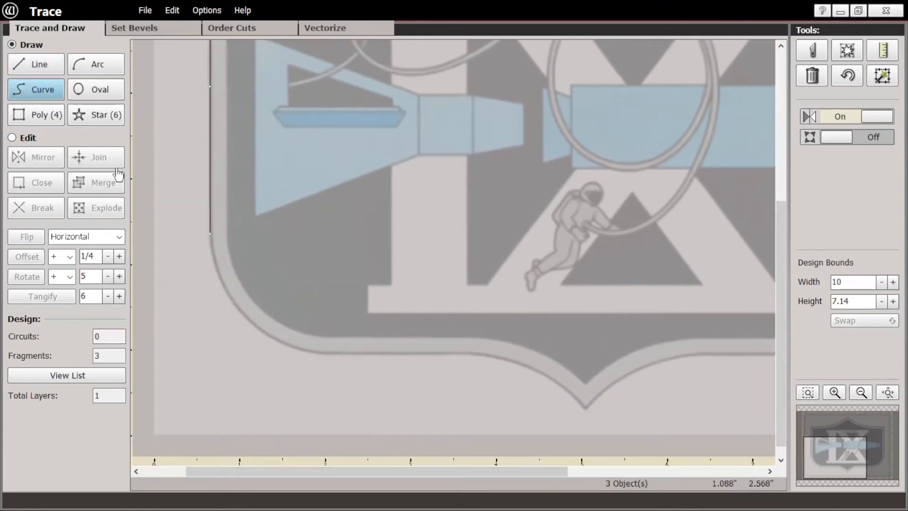
click(209, 232)
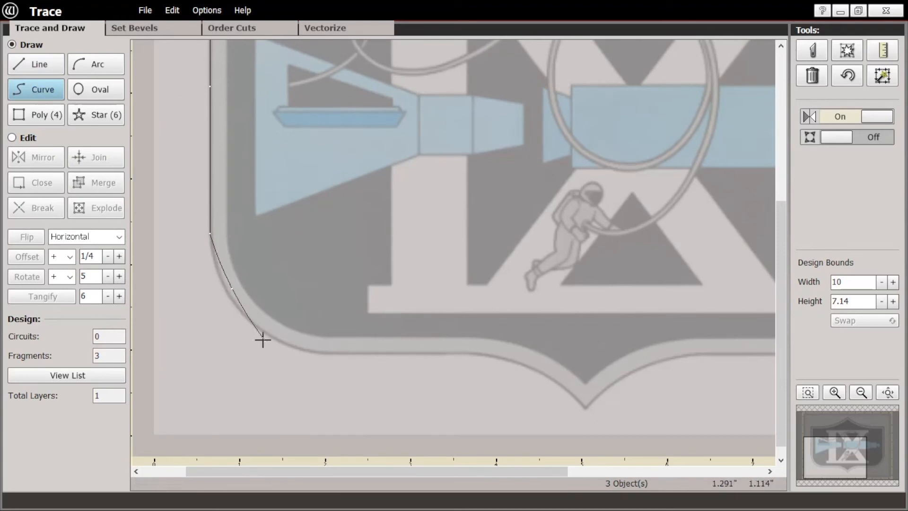
click(322, 352)
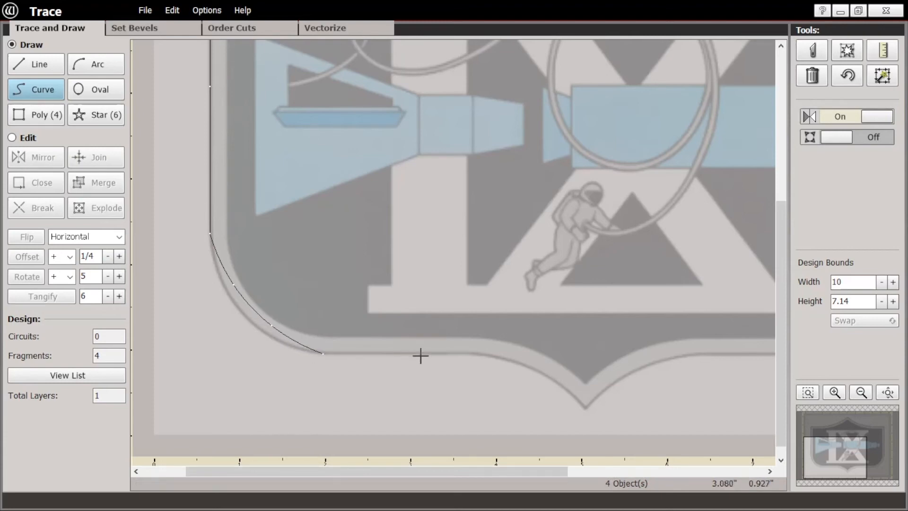
click(30, 65)
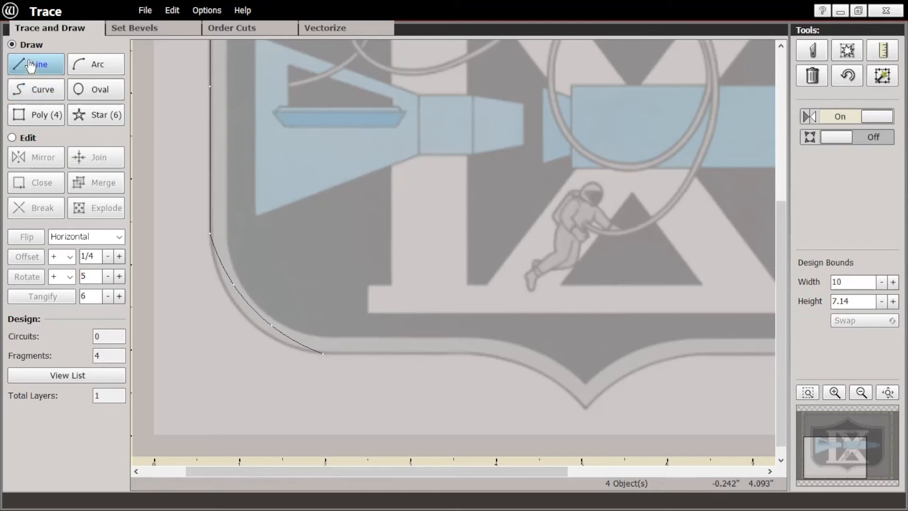
click(334, 352)
click(471, 353)
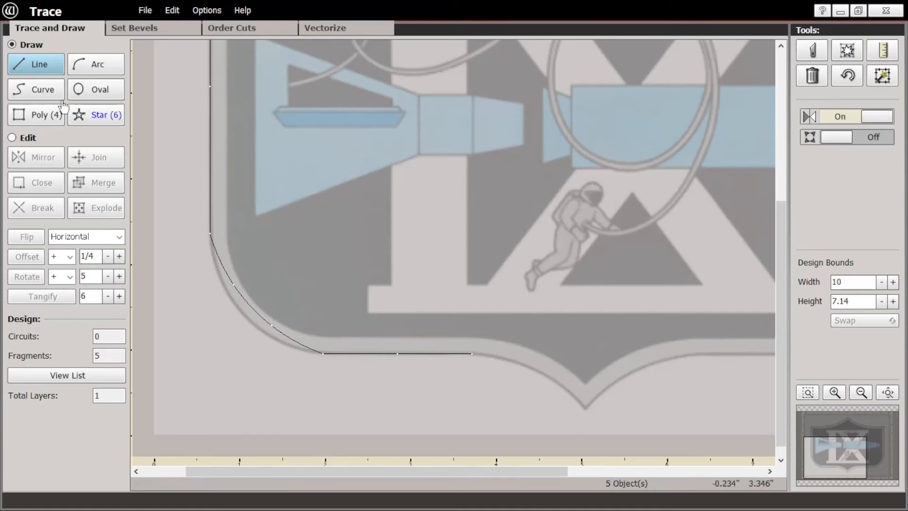
Step: Trace the shield's bottom point with two curves meeting at its tip, about 2.58 inches wide overall
click(38, 93)
click(473, 353)
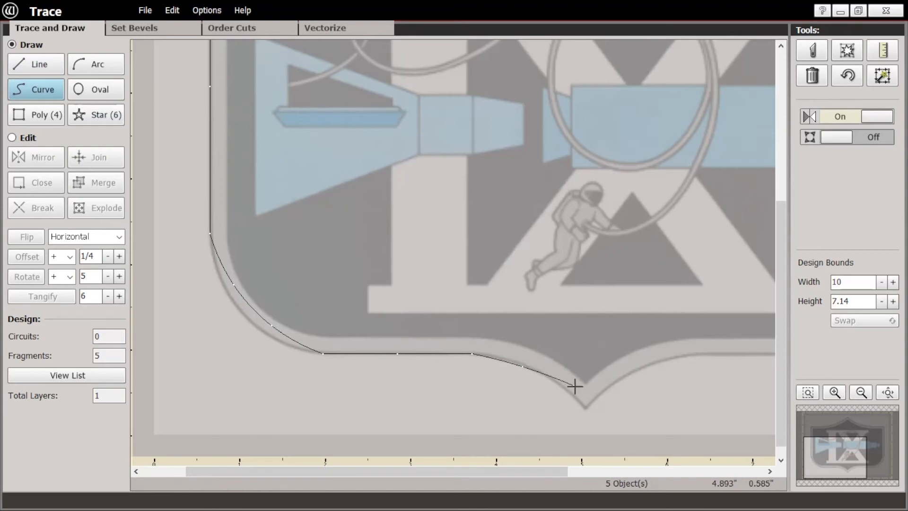
click(584, 409)
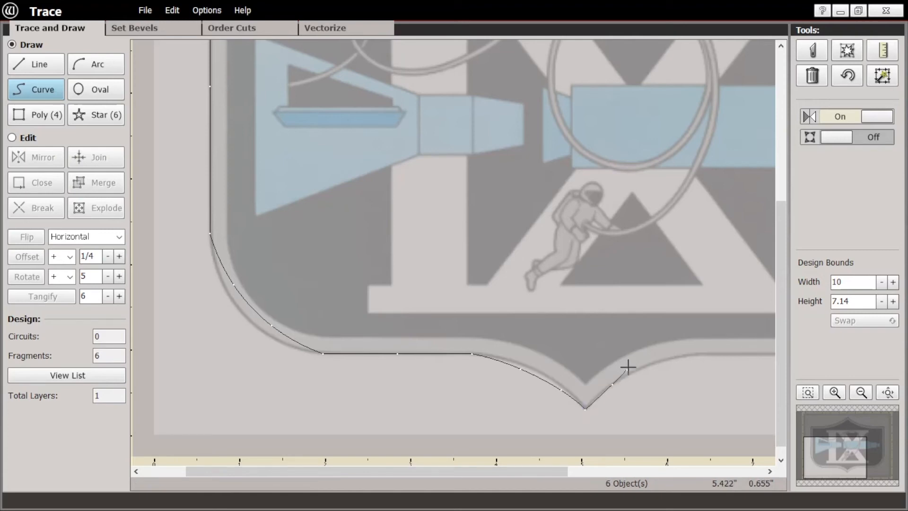
click(693, 354)
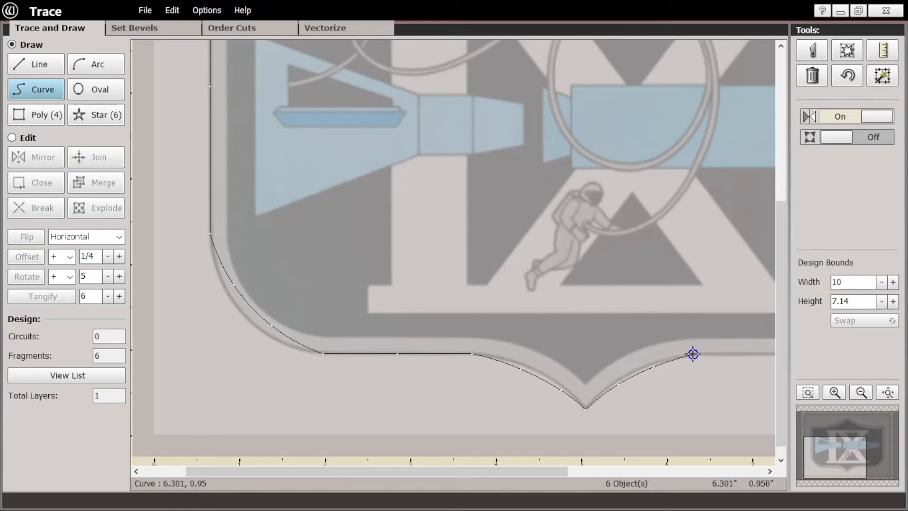
Step: Draw a horizontal line about 1.8 inches long from the right-hand bottom curve and trace the shield's lower-right corner with a curve
drag(568, 470, 717, 467)
click(38, 65)
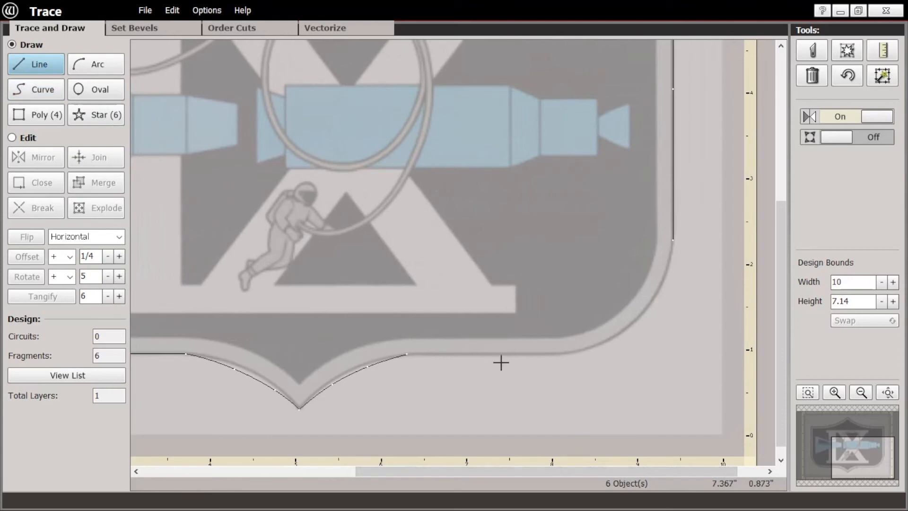
click(407, 353)
click(482, 354)
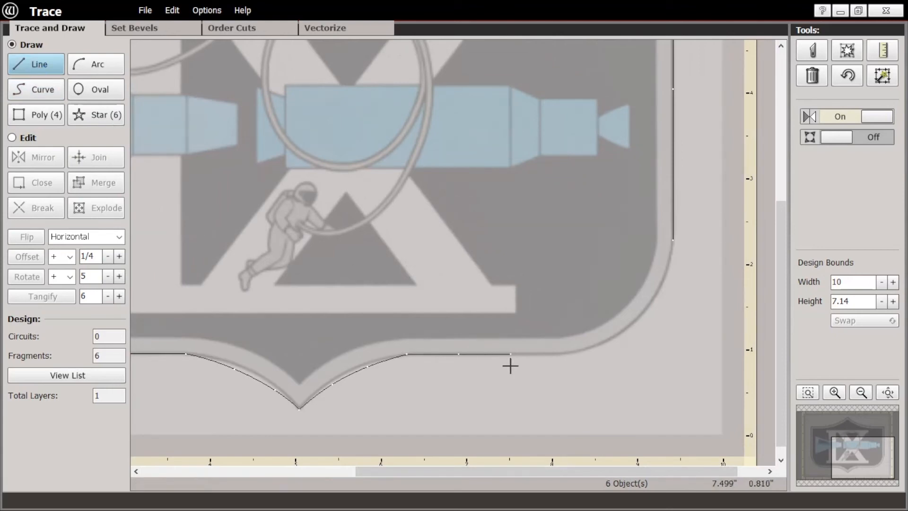
click(561, 354)
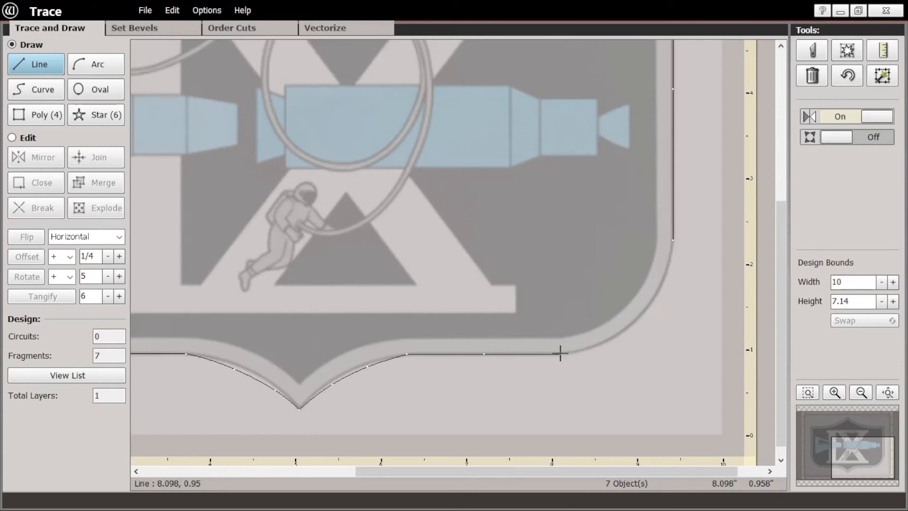
click(35, 90)
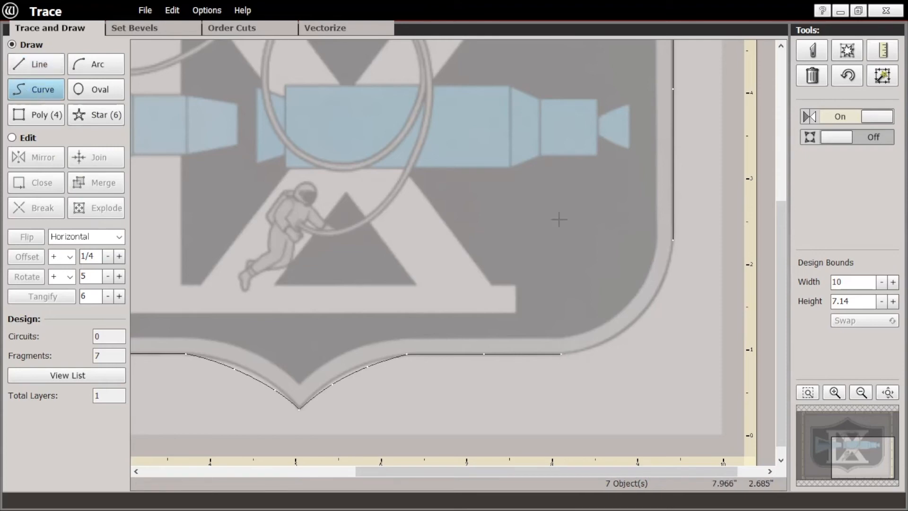
click(672, 240)
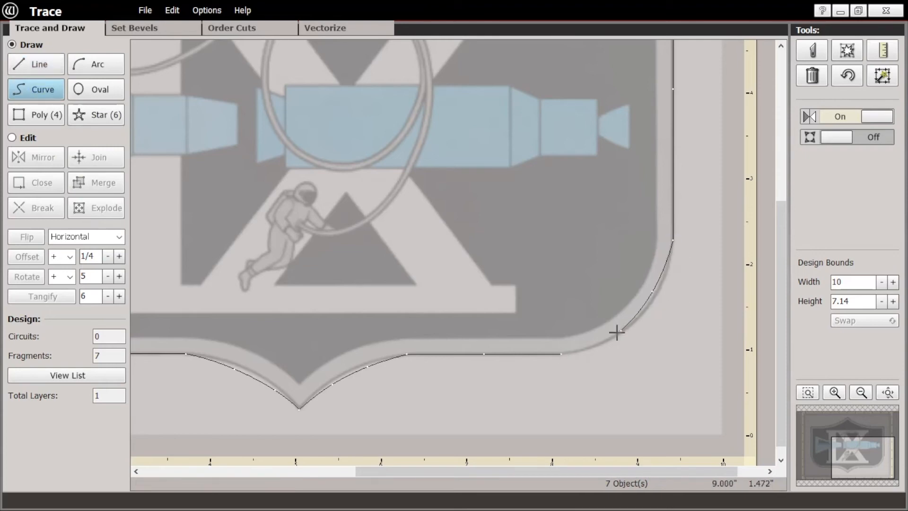
click(560, 353)
Step: Move the first middle point of the lower-left corner curve outward to about X 0.86, Y 1.65
drag(546, 472, 320, 498)
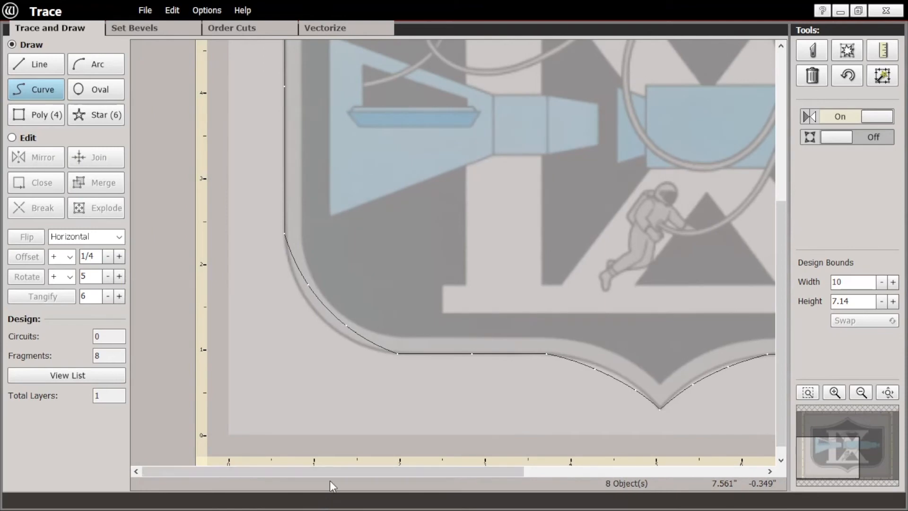
click(30, 140)
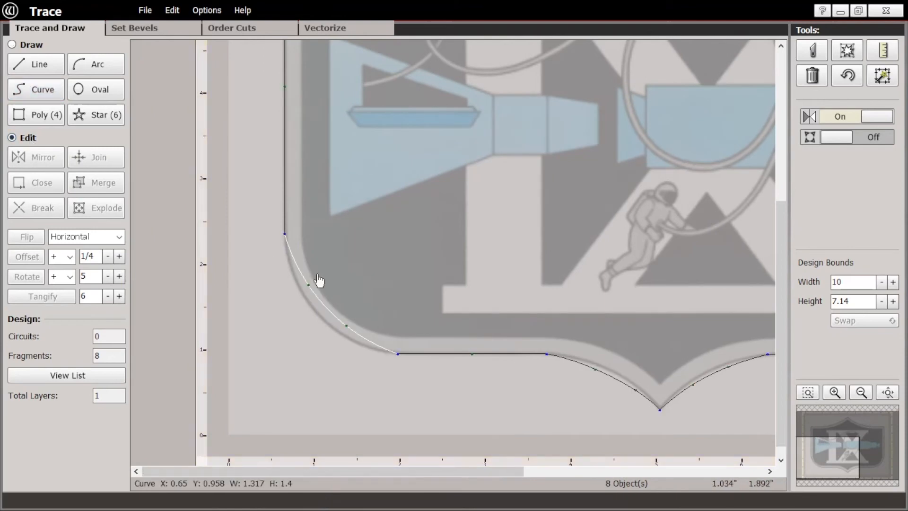
drag(305, 284, 303, 295)
Step: Try to refine the lower-left corner curve by moving its second middle point onto the shield's outer border, undoing each attempt
click(341, 335)
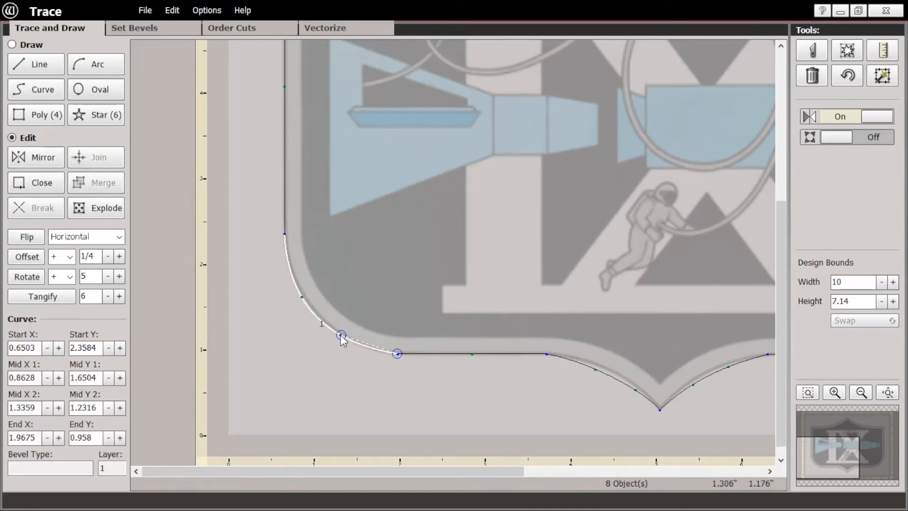
mouse_move(340, 335)
mouse_down()
mouse_move(354, 340)
mouse_move(336, 332)
mouse_move(343, 337)
mouse_up()
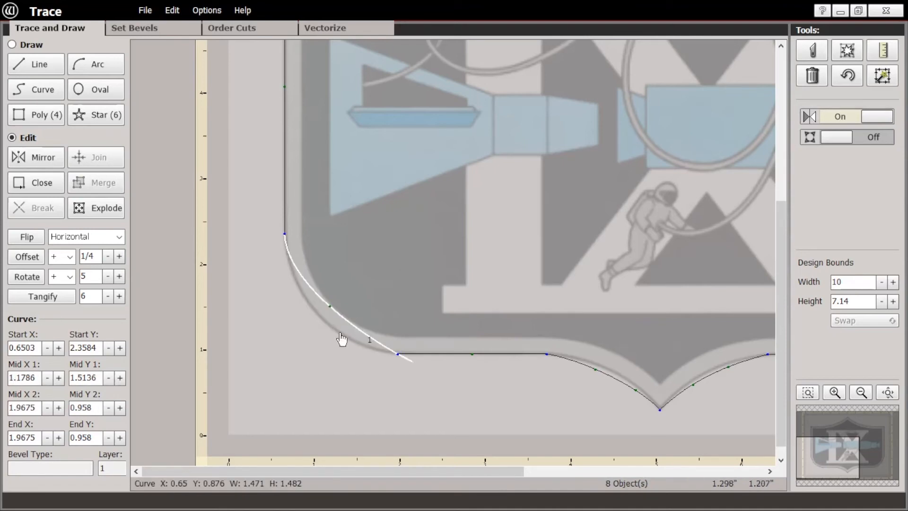
click(847, 76)
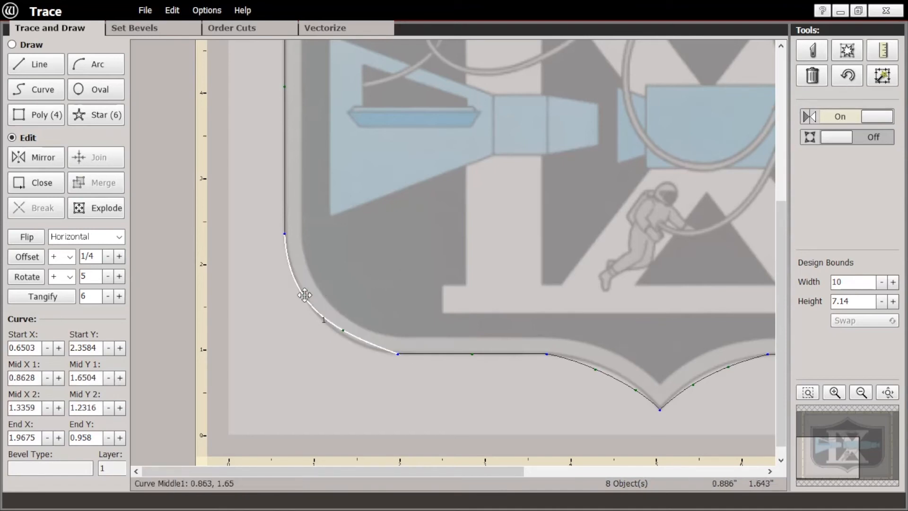
drag(301, 293, 303, 295)
mouse_move(343, 329)
mouse_down()
mouse_move(336, 334)
mouse_move(346, 344)
mouse_move(345, 336)
mouse_up()
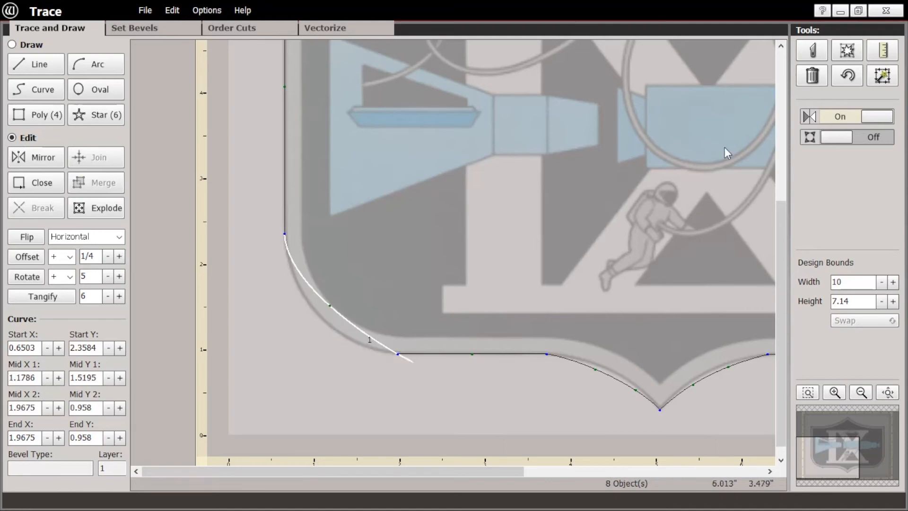
click(848, 77)
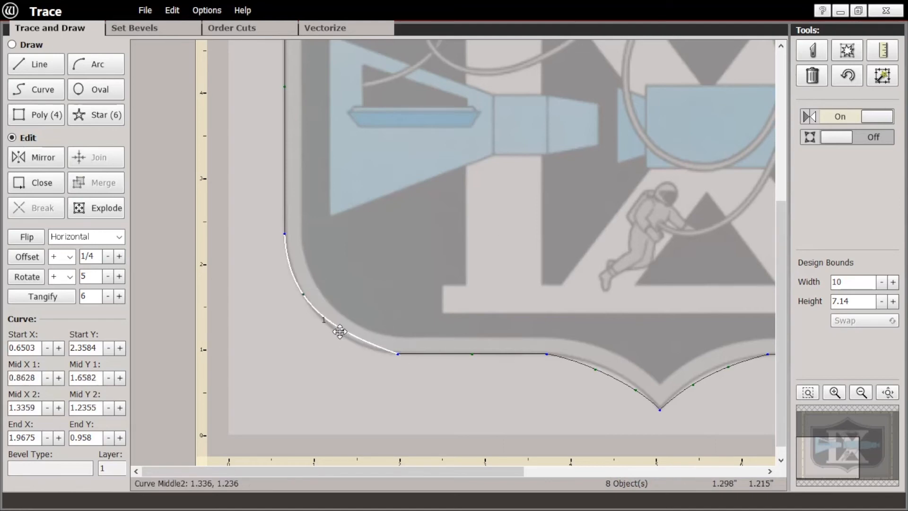
drag(337, 331, 339, 334)
click(847, 76)
Step: Move the first middle point of the lower-left corner curve to about X 0.83, Y 1.74, and undo the attempted move of its second middle point
drag(302, 294, 300, 287)
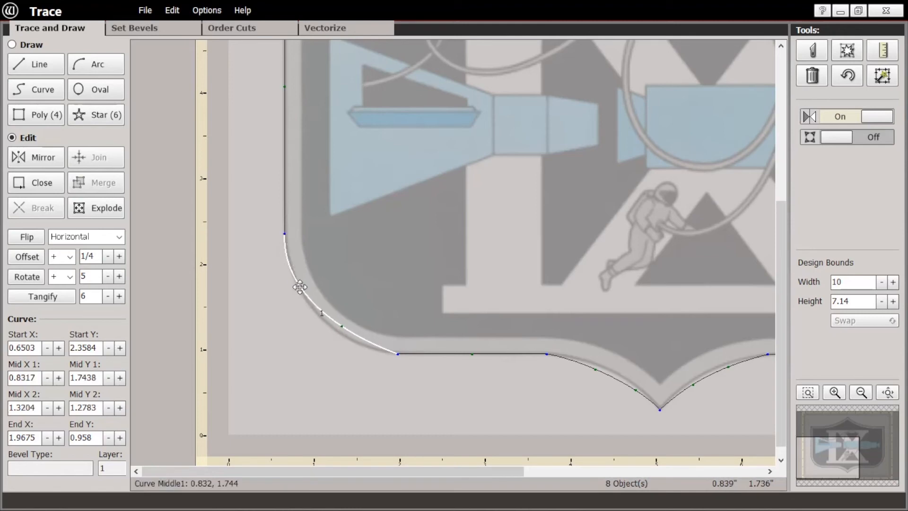
drag(344, 326, 335, 331)
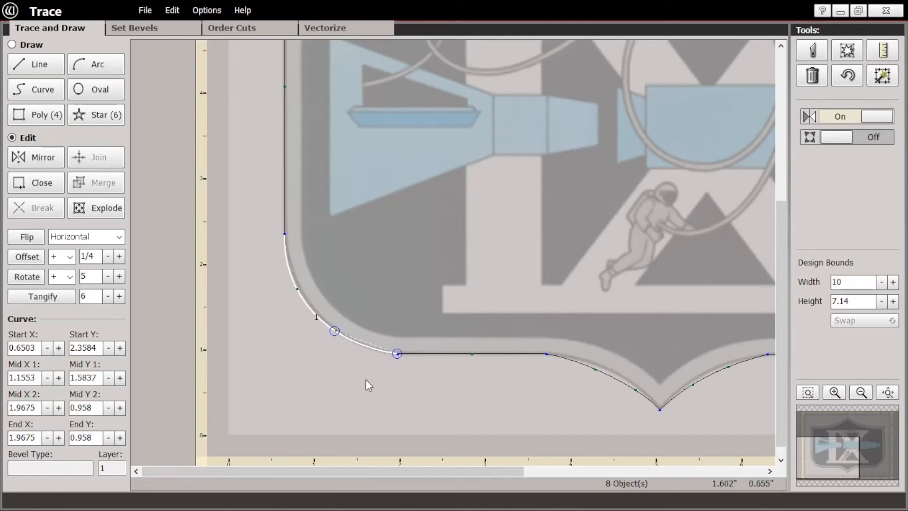
click(880, 71)
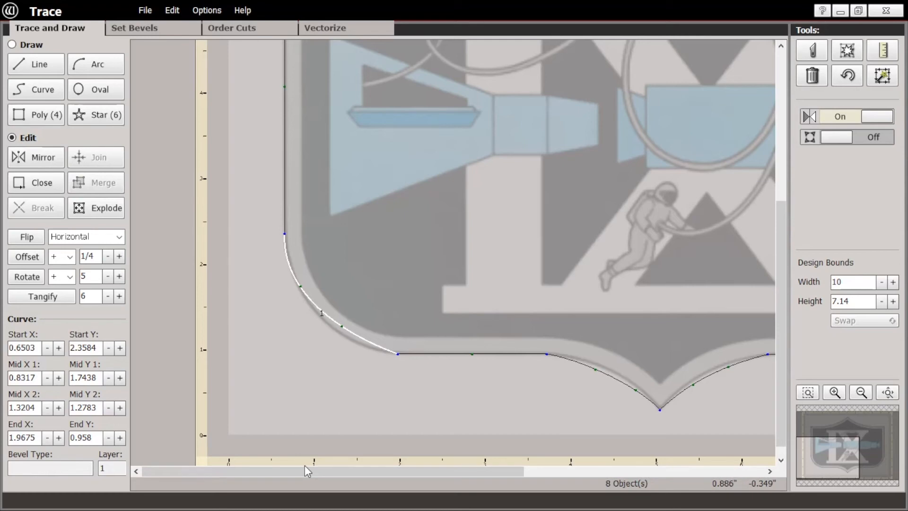
Step: Move the outer middle point of the left bottom curve and the inner middle point of the right one onto the shield's border
click(595, 374)
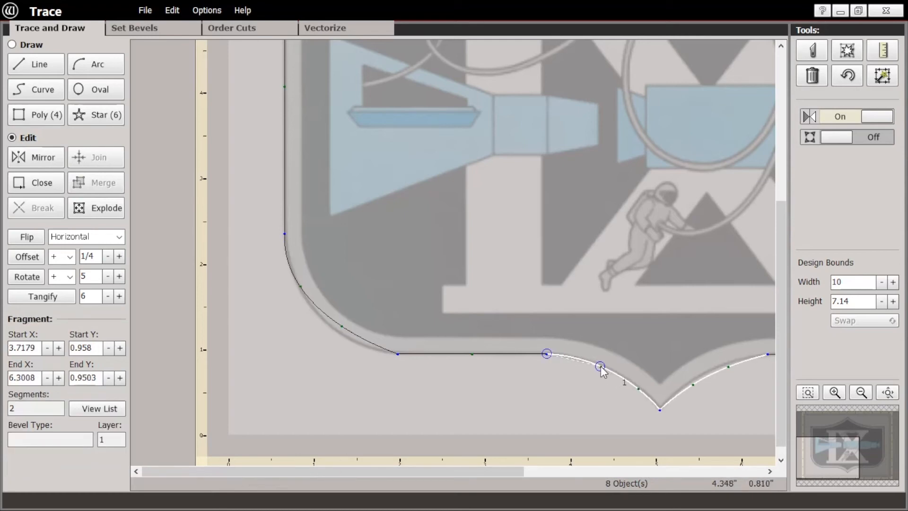
drag(692, 385, 688, 380)
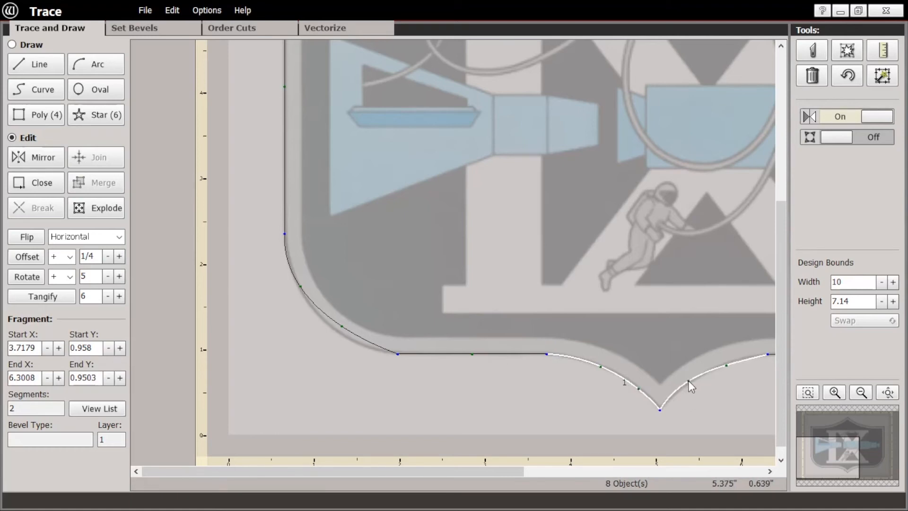
Step: Try to move the outer middle point of the right-hand bottom curve onto the border, undoing each attempt
drag(728, 368, 727, 363)
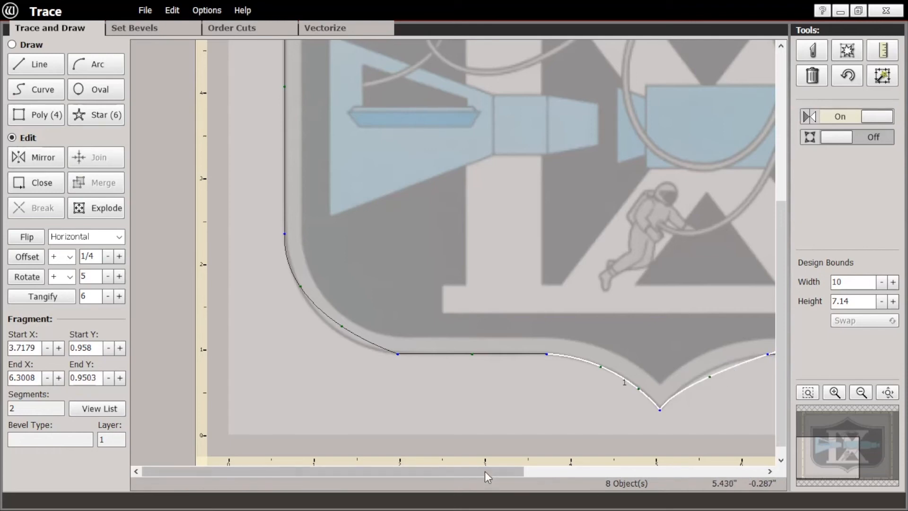
drag(484, 471, 592, 459)
click(848, 76)
drag(547, 368, 543, 364)
click(847, 76)
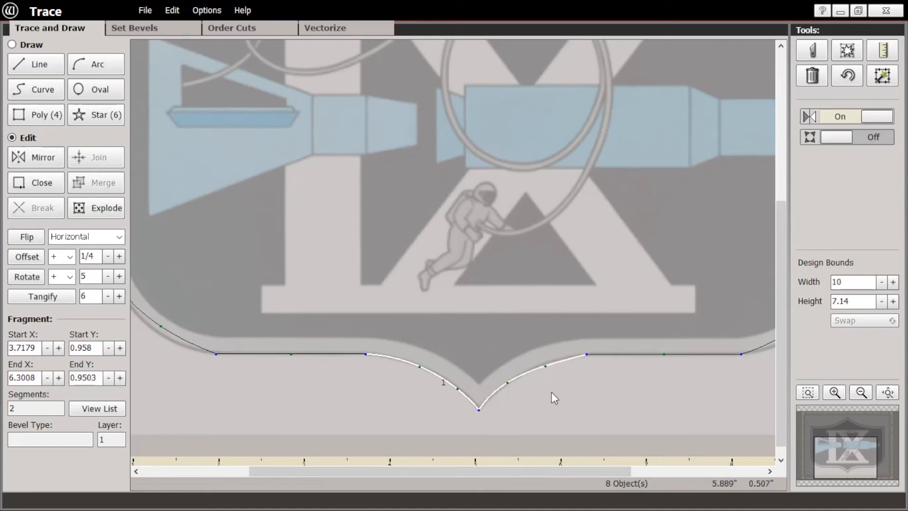
Step: Fine-tune the right-hand bottom curve by shifting the middle point nearest the shield's lower tip slightly outward along the border
drag(507, 382, 511, 381)
drag(527, 472, 671, 472)
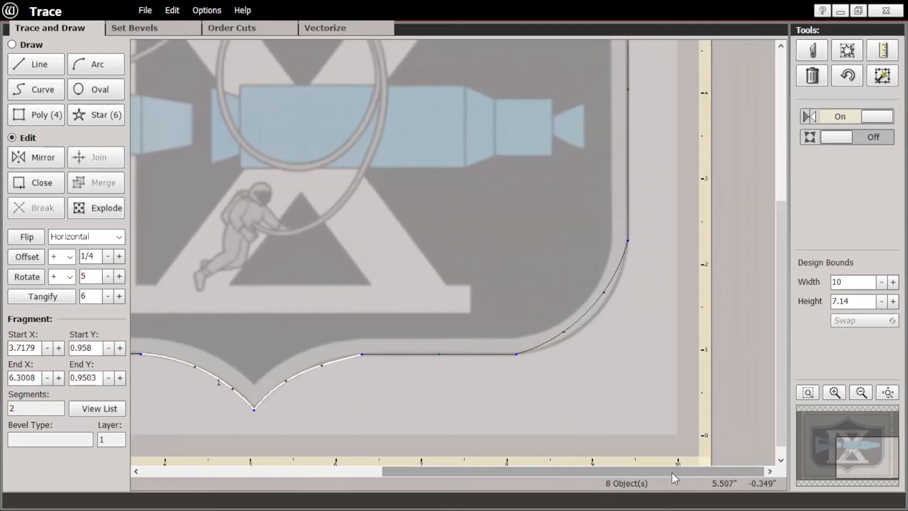
Step: Move the first middle point of the lower-right corner curve to about X 9.16, Y 1.57 on the shield's border
click(606, 299)
drag(606, 299, 606, 302)
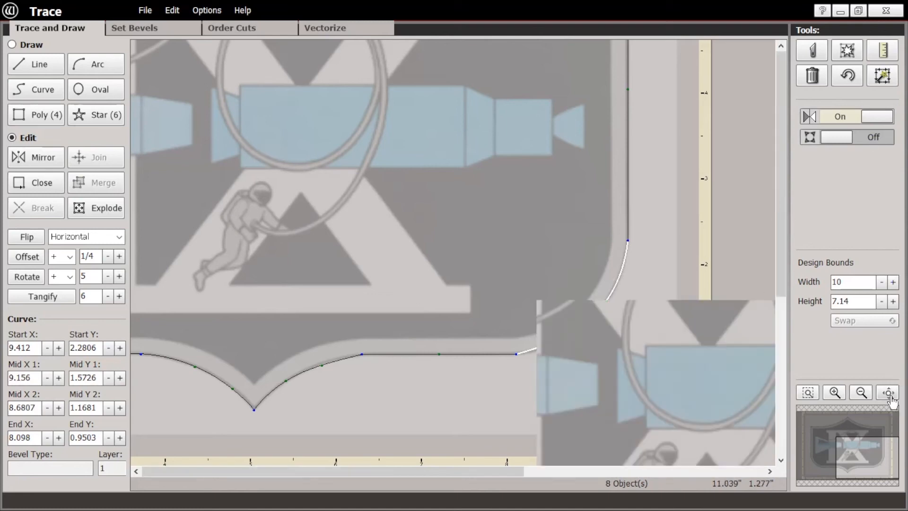
click(888, 393)
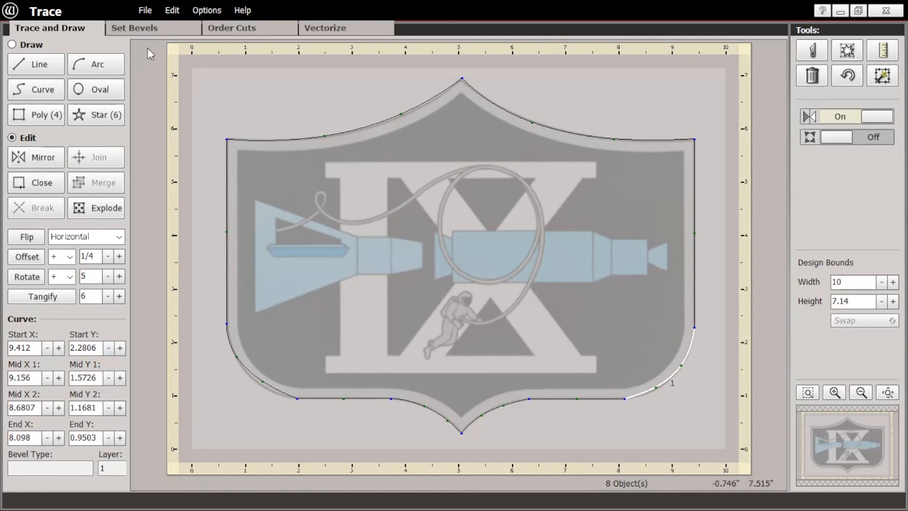
Step: Auto-join all segments of the shield outline into one closed circuit
click(173, 11)
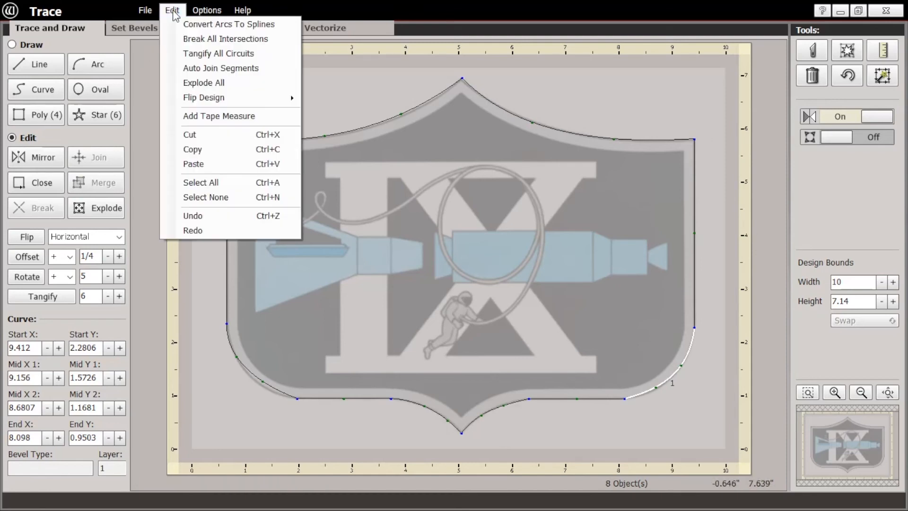
click(220, 68)
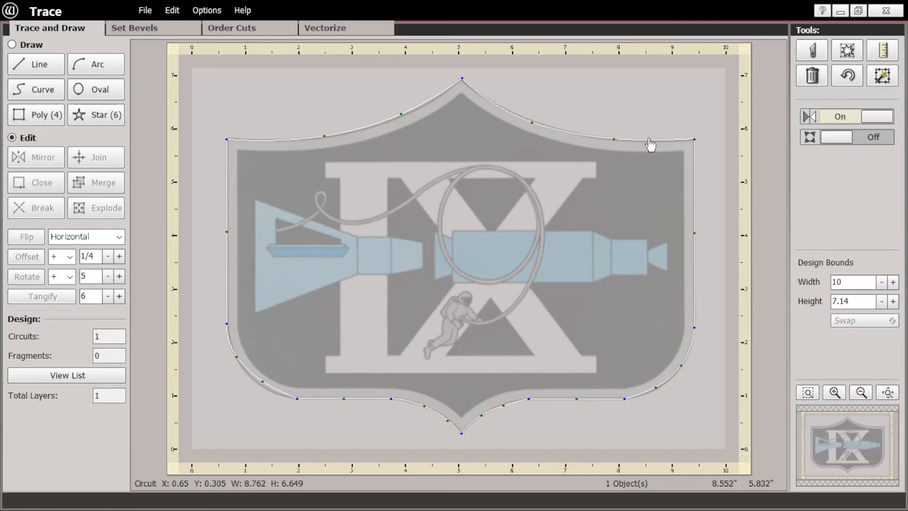
click(172, 10)
click(218, 68)
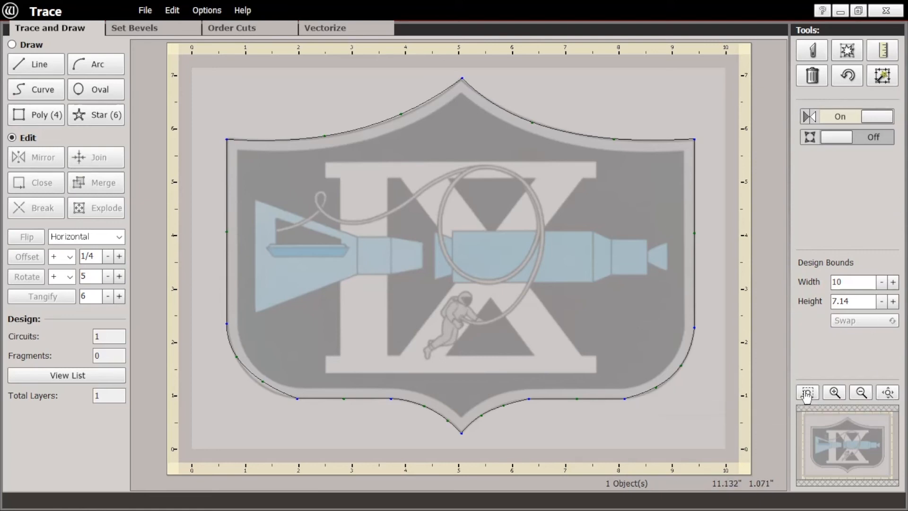
Step: Move the lower-left corner curve's middle points onto the border and smooth the circuit's joints with Tangify set to 20
drag(191, 303, 604, 440)
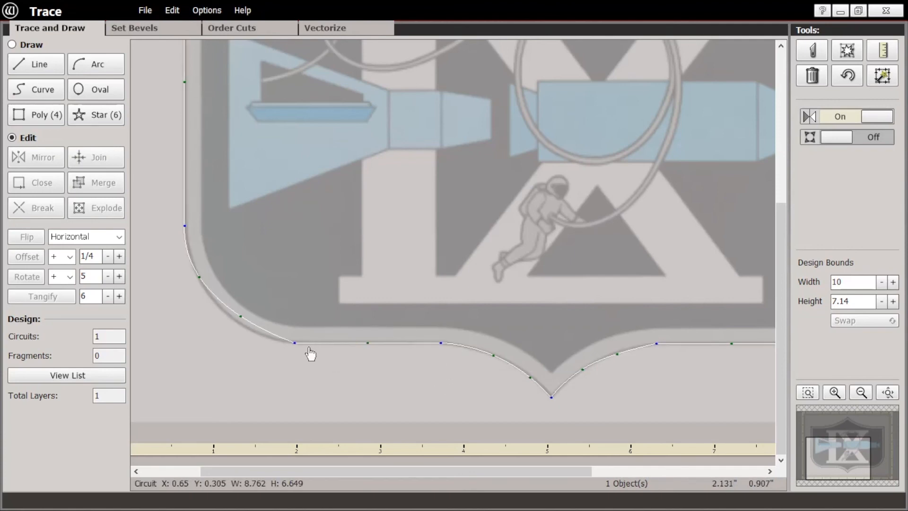
click(230, 316)
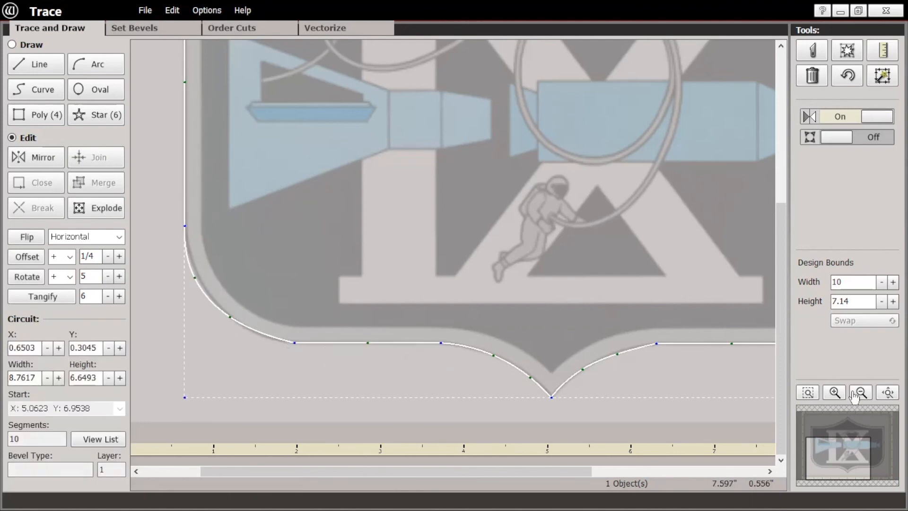
drag(252, 350, 432, 290)
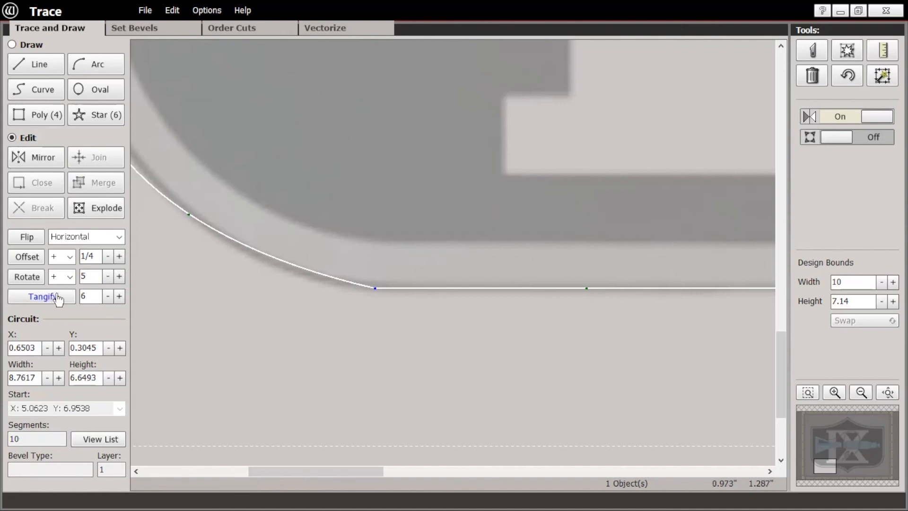
click(80, 296)
text(20)
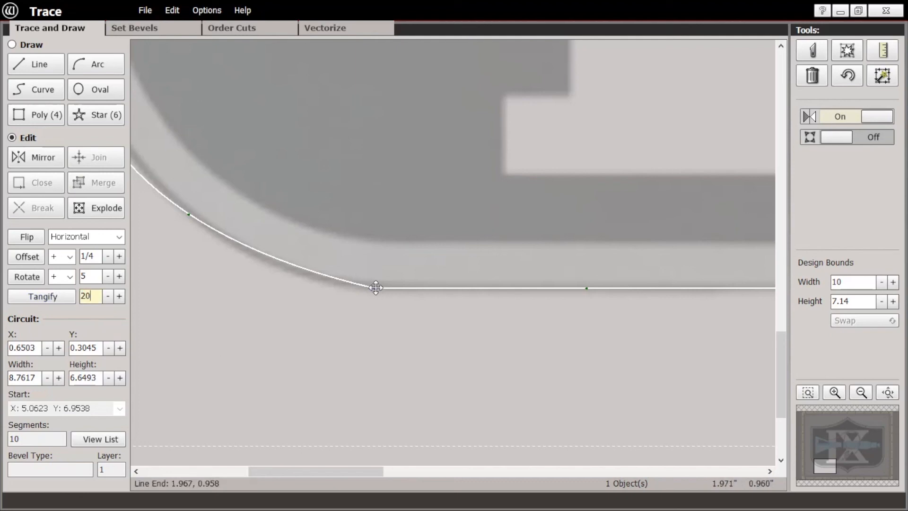
click(42, 298)
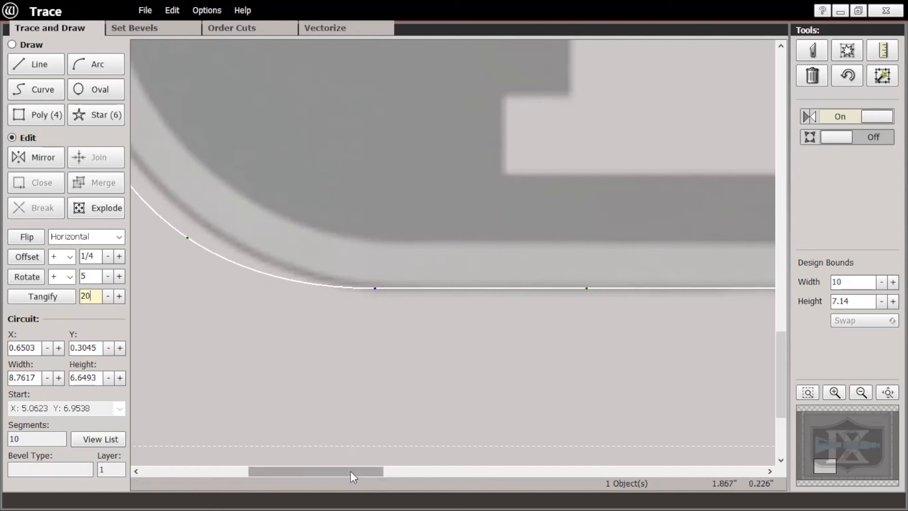
Step: Undo the Tangify and reapply it to compare its effect on the lower-right corner curve
drag(350, 471, 674, 483)
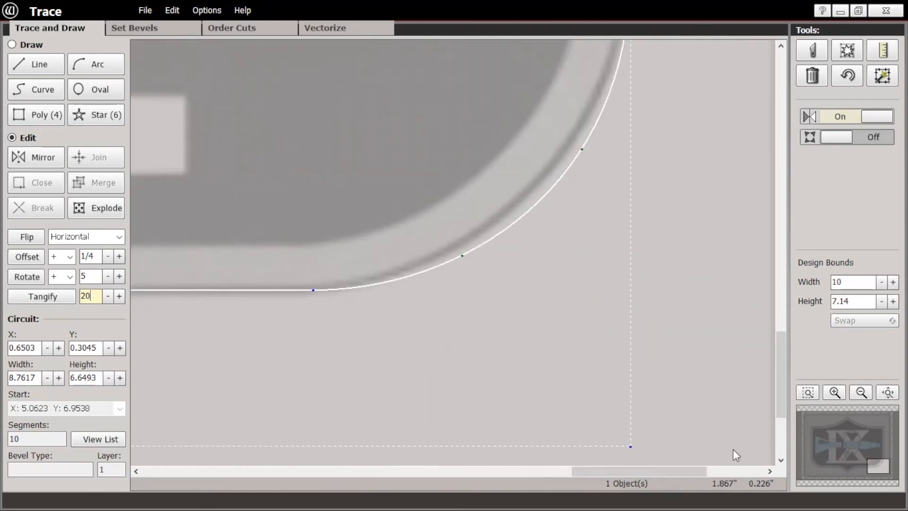
click(847, 78)
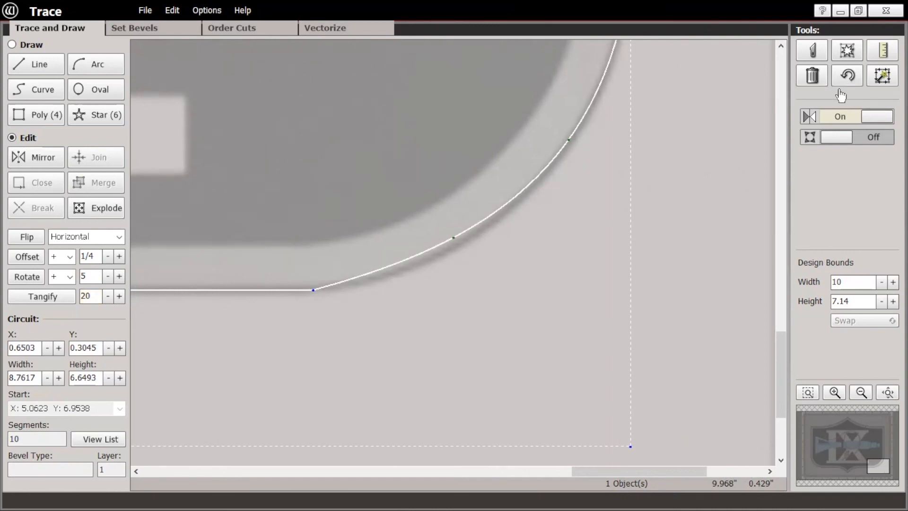
click(33, 301)
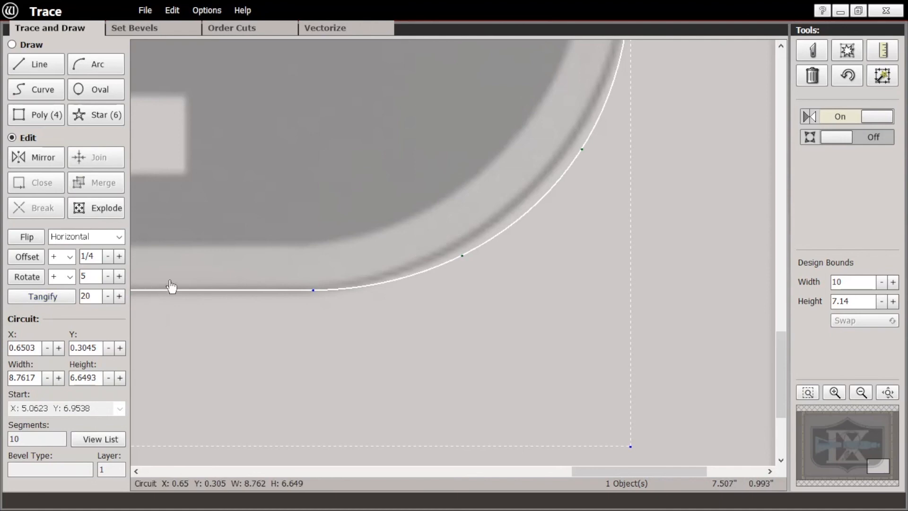
Step: Pull the lower-right corner curve's first middle point and both middle points of the lower-left corner curve inward toward the border
drag(781, 354, 780, 320)
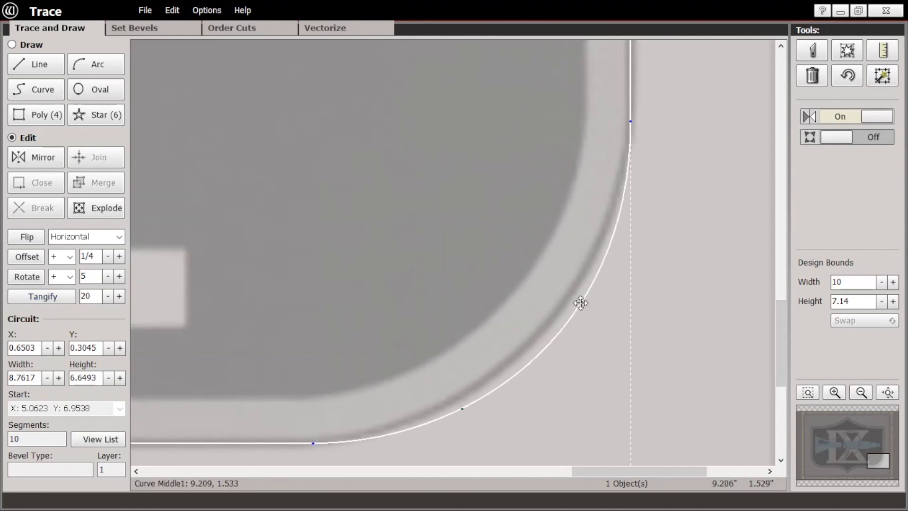
drag(582, 302, 575, 297)
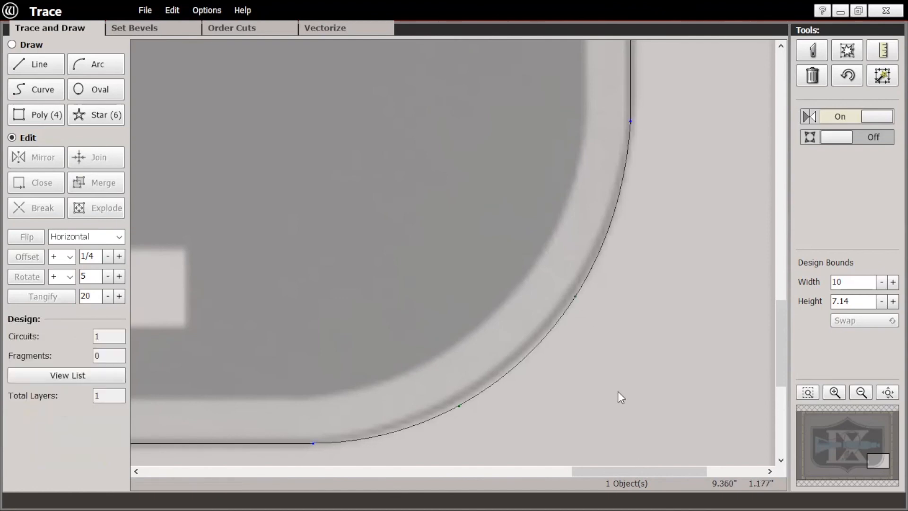
drag(647, 476, 289, 494)
drag(345, 389, 353, 373)
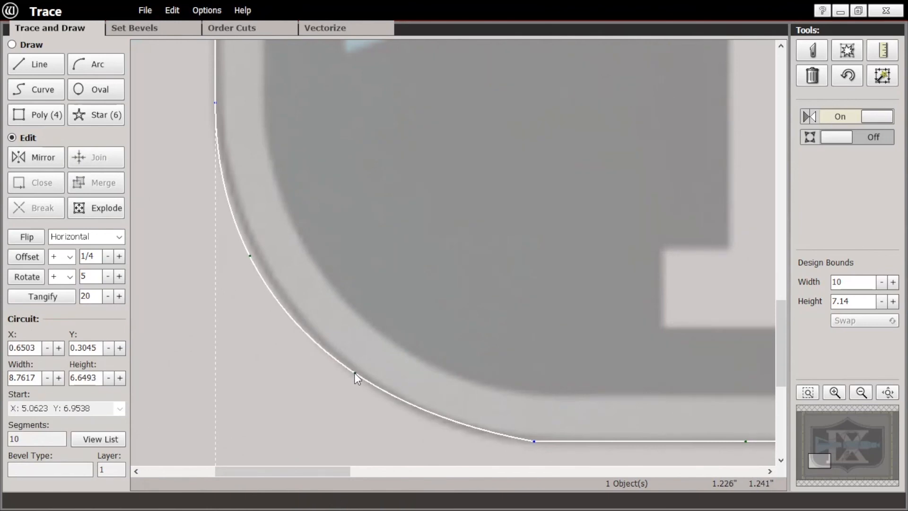
drag(249, 254, 251, 249)
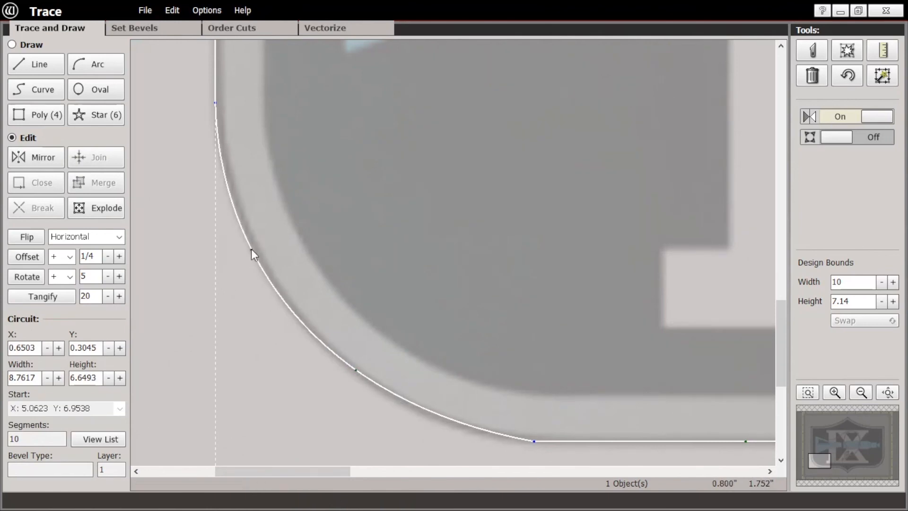
Step: Refit the lower-left corner curve by moving its bottom end to about X 2.03, Y 0.96, adjusting its second middle point and reapplying Tangify
click(51, 302)
drag(350, 386, 341, 362)
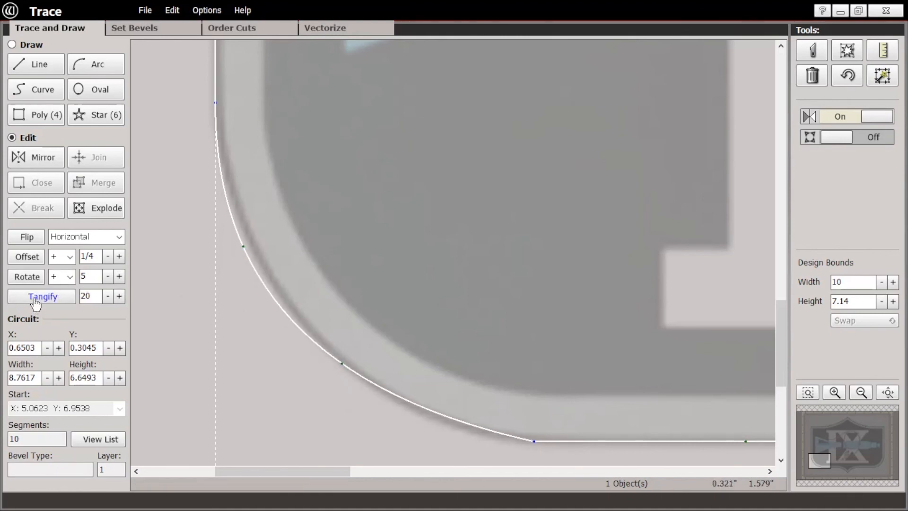
drag(536, 440, 549, 440)
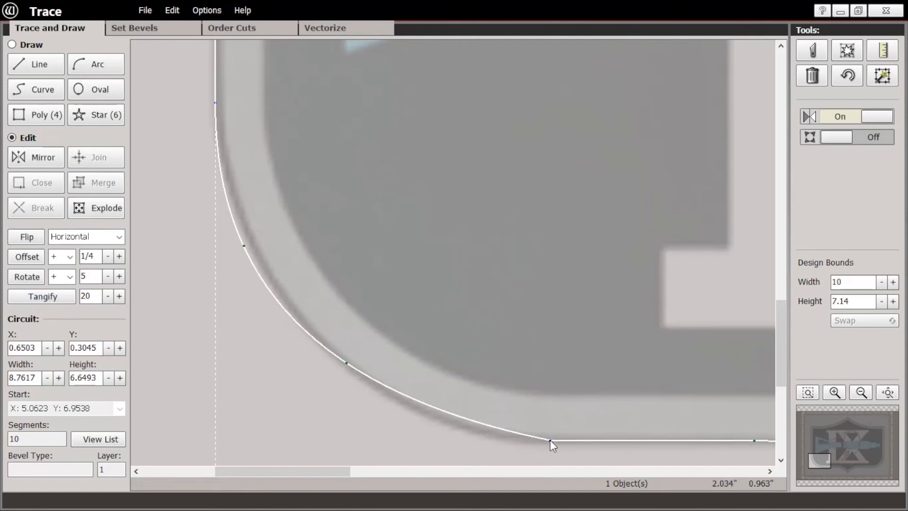
drag(350, 363, 367, 379)
click(42, 297)
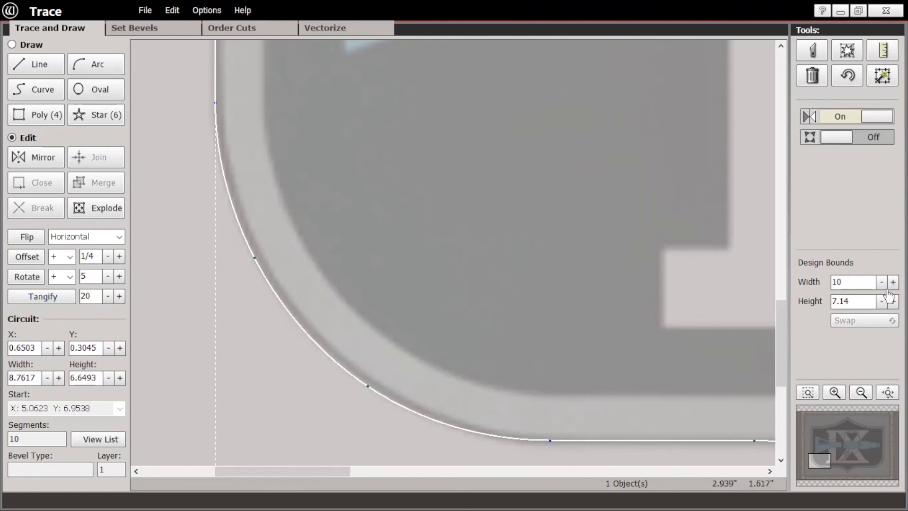
Step: Assign a 45° Bevel to the completed shield outline
click(889, 393)
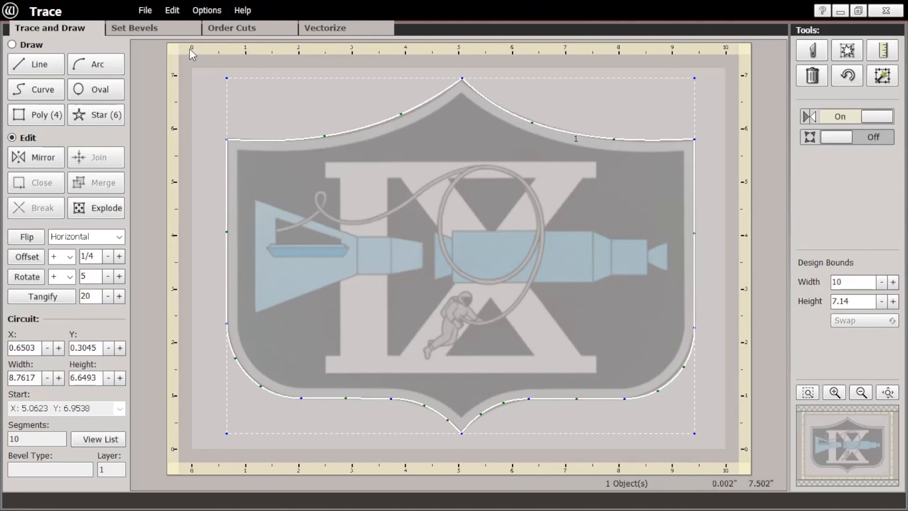
click(140, 31)
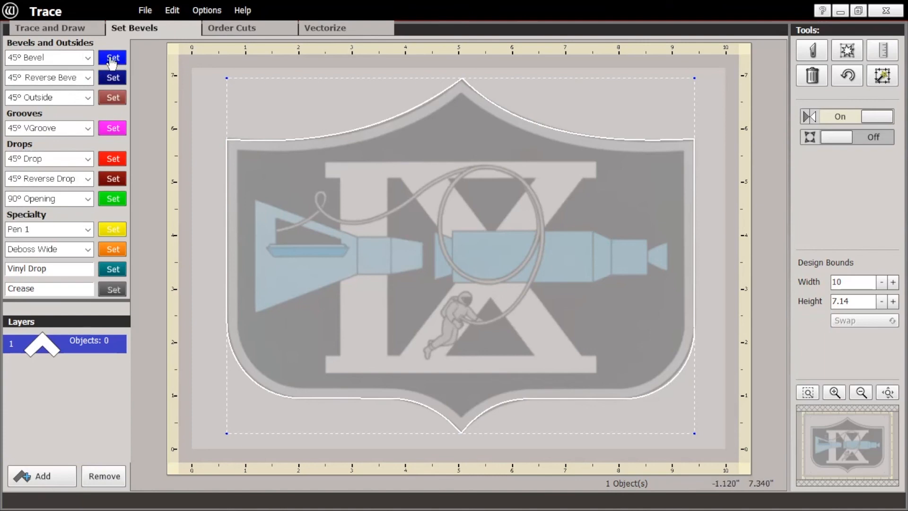
click(112, 60)
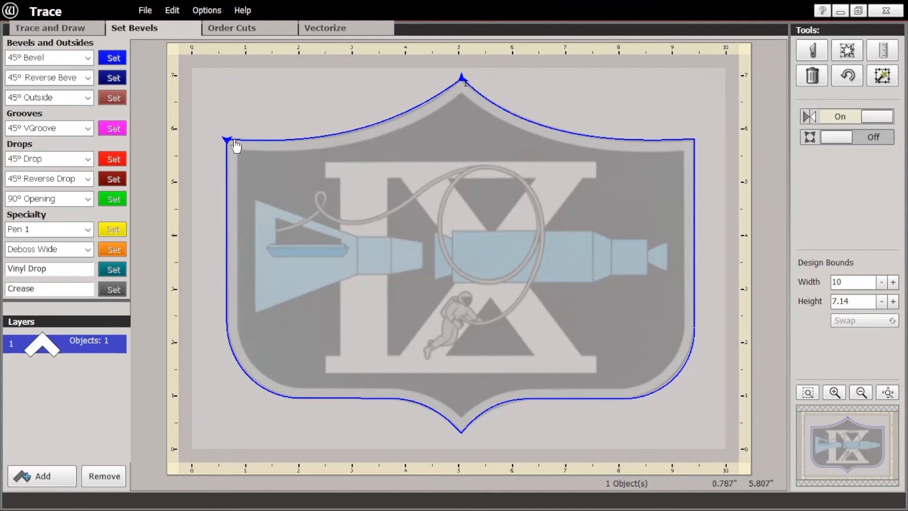
Step: Save the design to the USB drive as CutArt file Gemini IX, replacing the existing file, and return to tracing and drawing
click(148, 11)
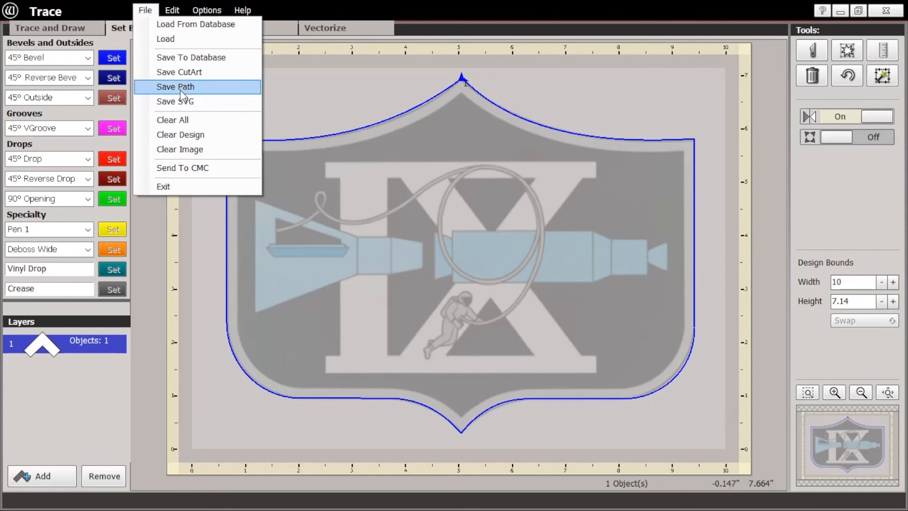
click(208, 73)
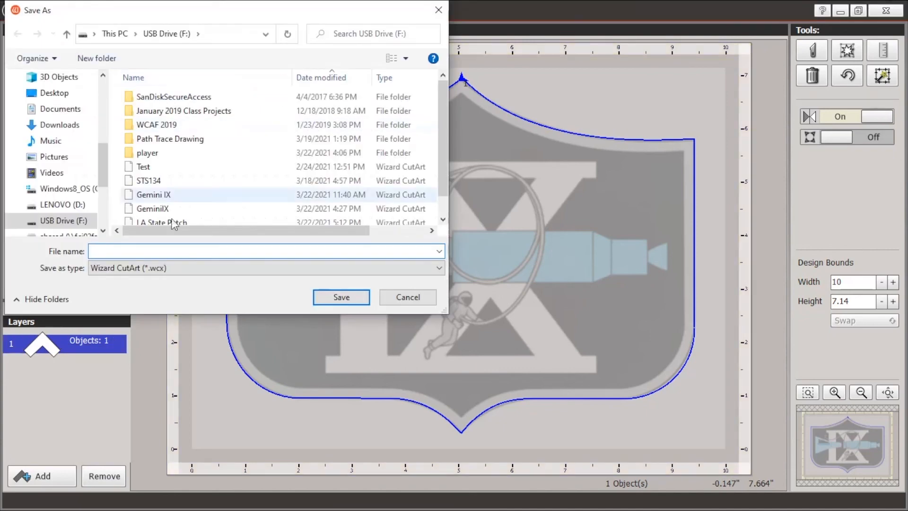
text(G)
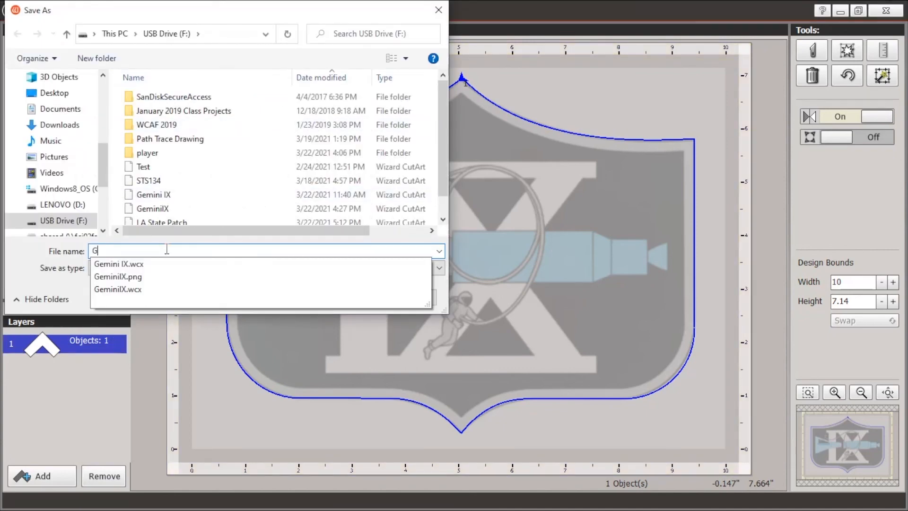
text(emini )
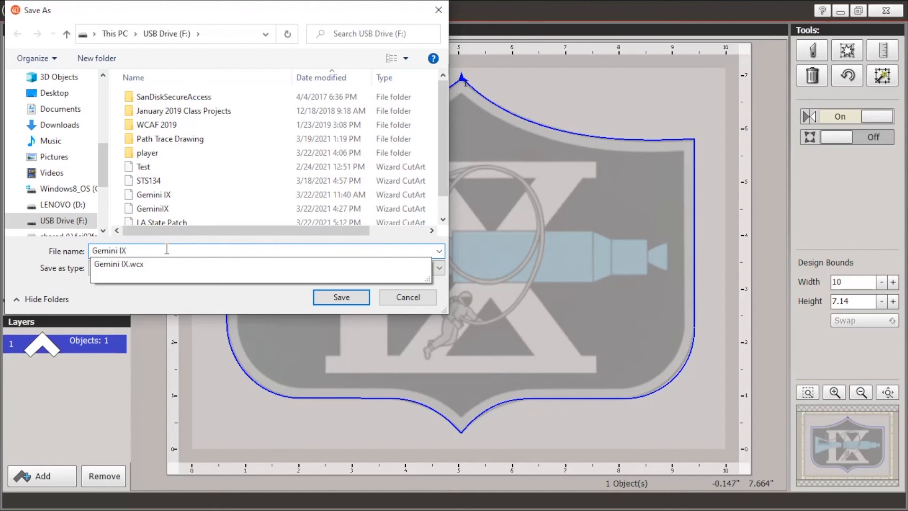
text(IX)
click(342, 298)
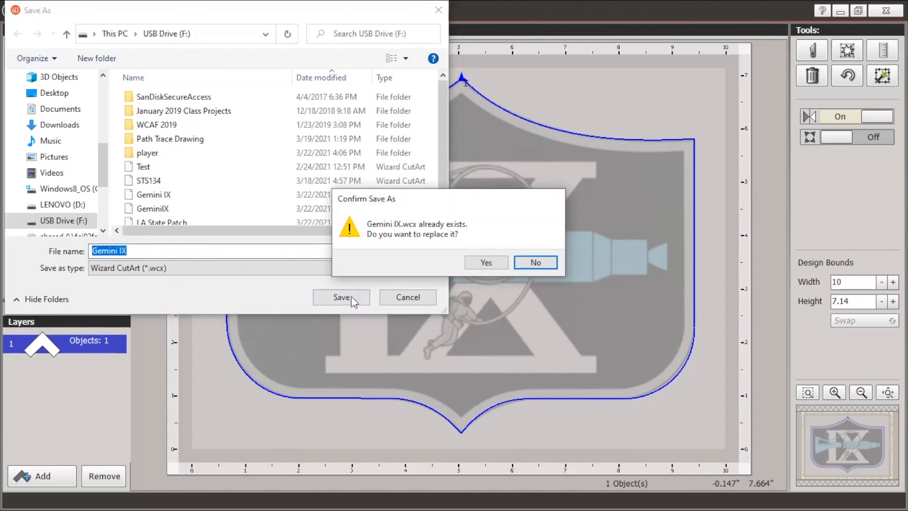
click(481, 261)
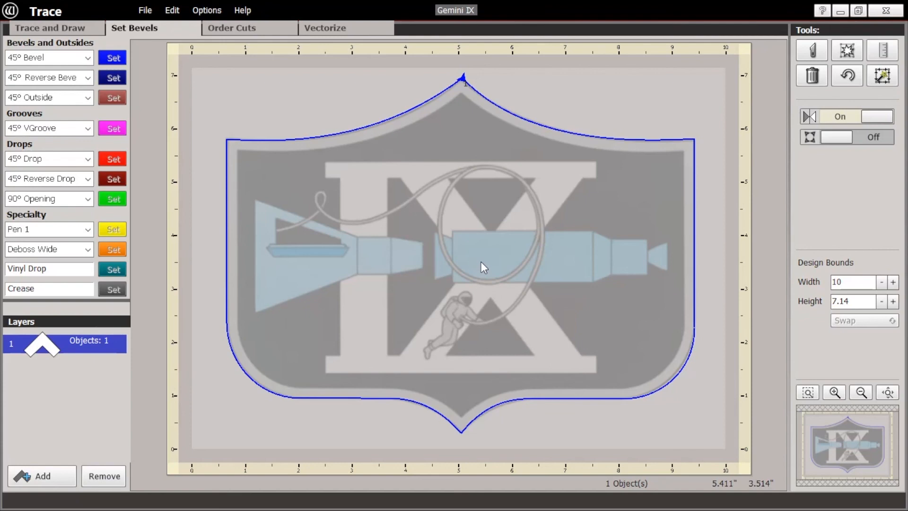
click(41, 29)
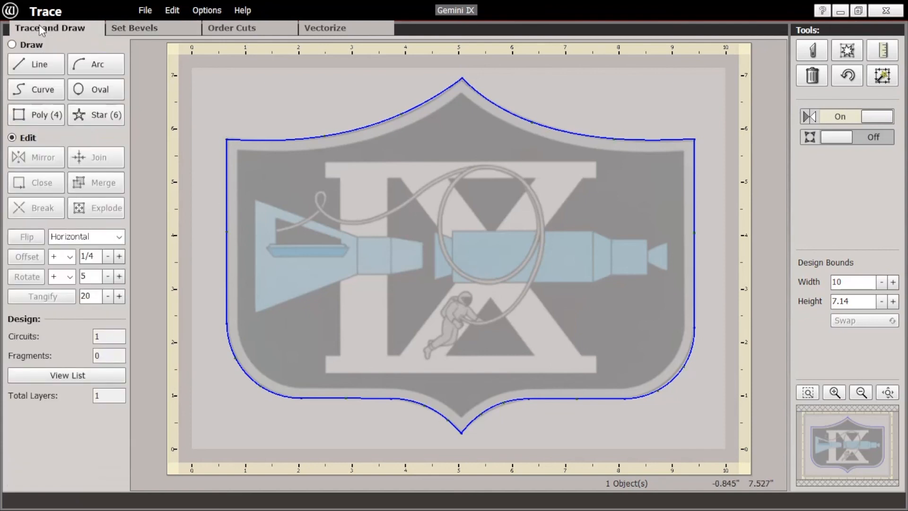